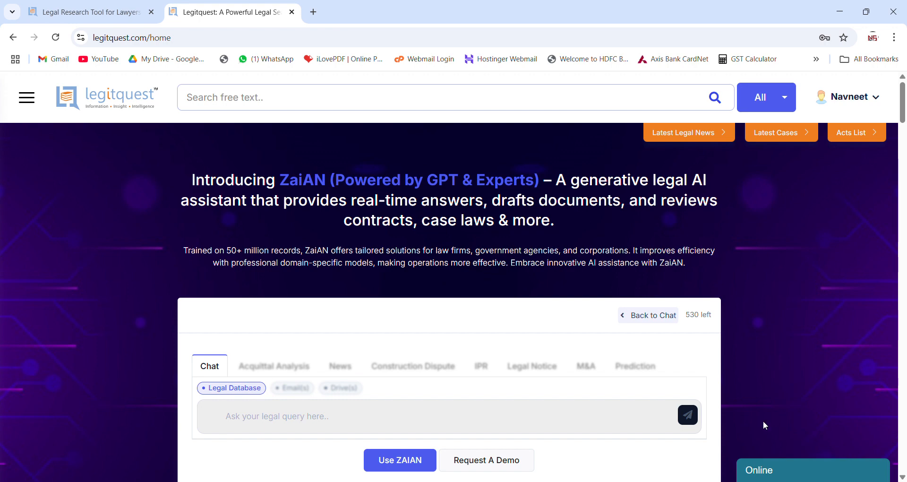
Search all content for the free text "reservation is a not a fundamental right".
click(379, 105)
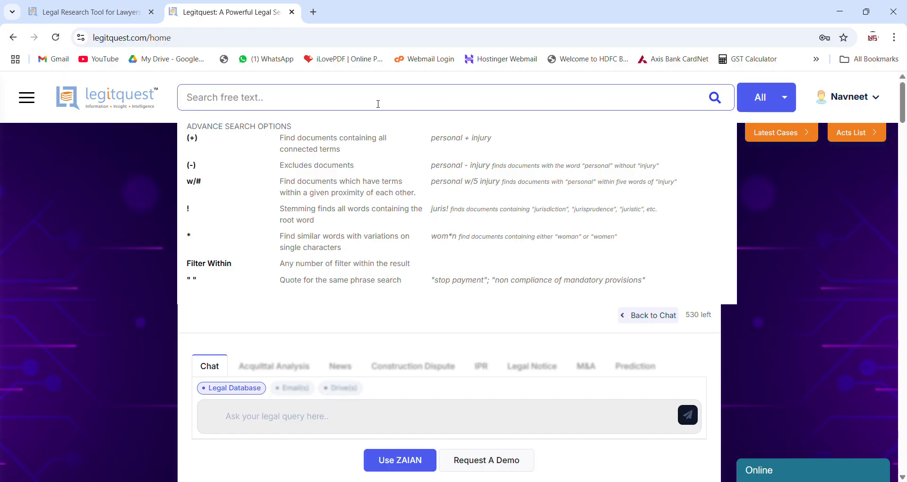
text(res)
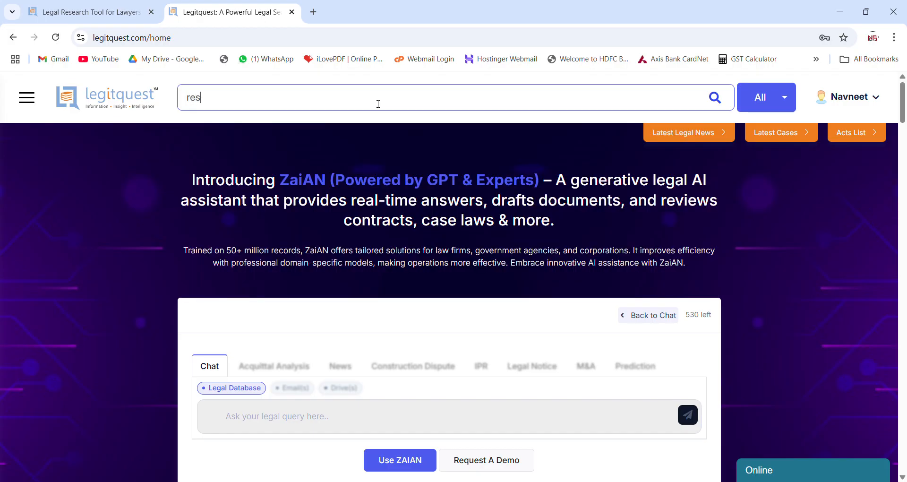
text(ervation is)
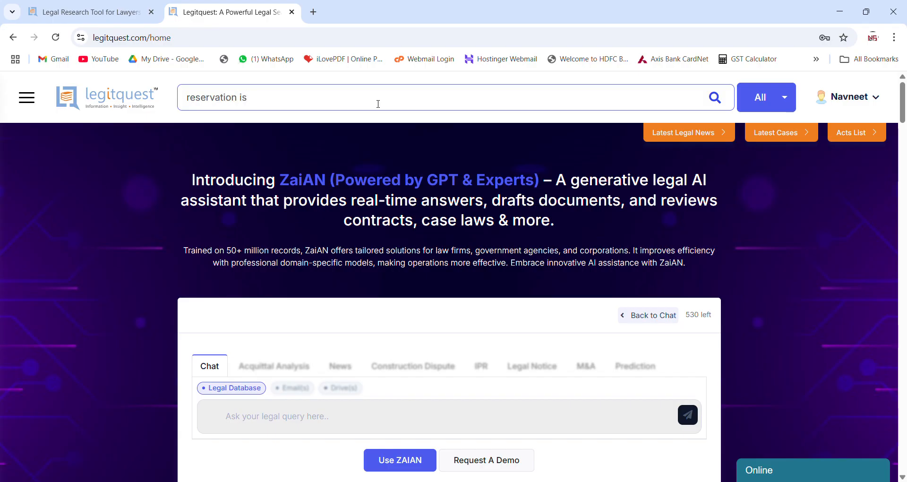
text( a not a fundamental )
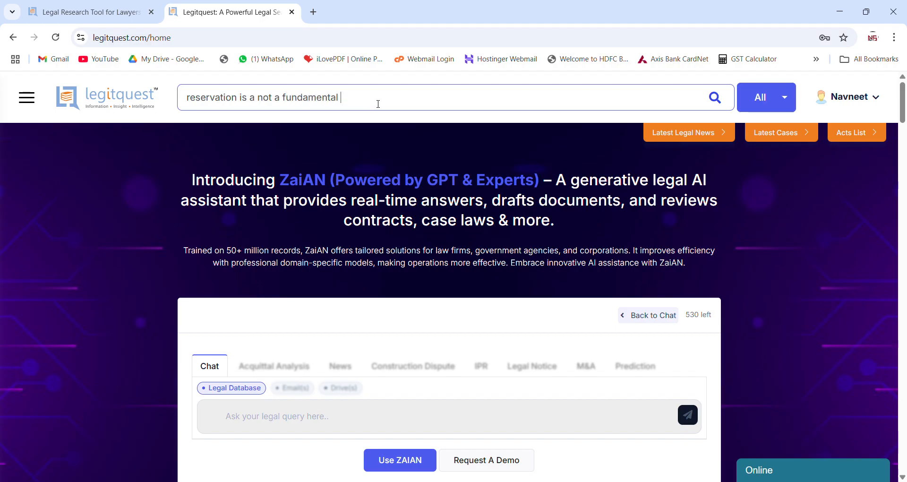
text(right)
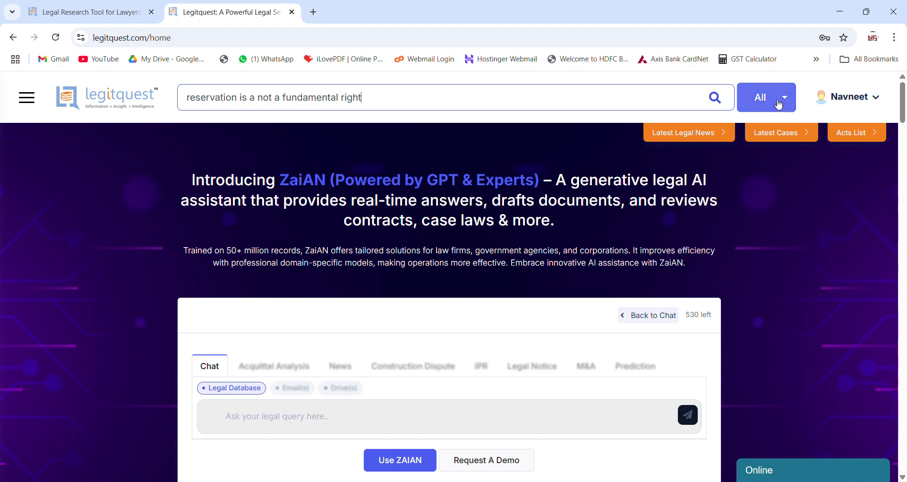
click(720, 101)
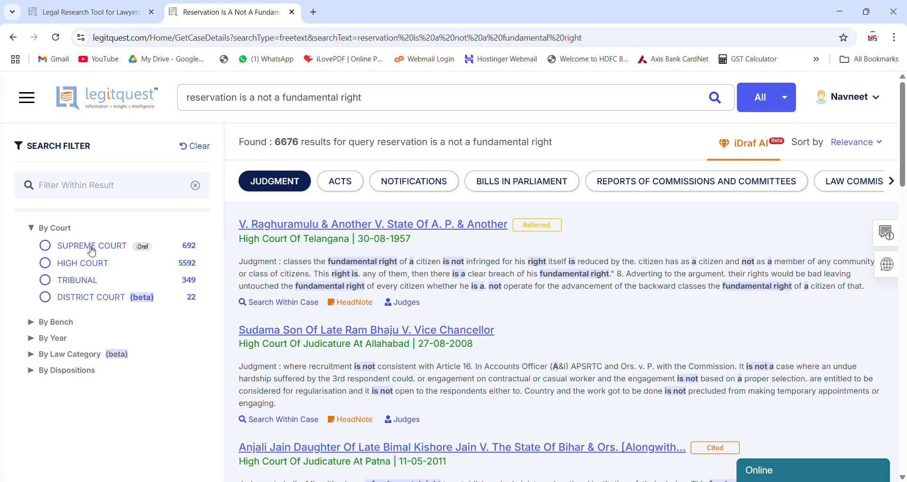
Examine the judgment filter options by bench, by year and by dispositions, collapsing each group after viewing it.
click(66, 326)
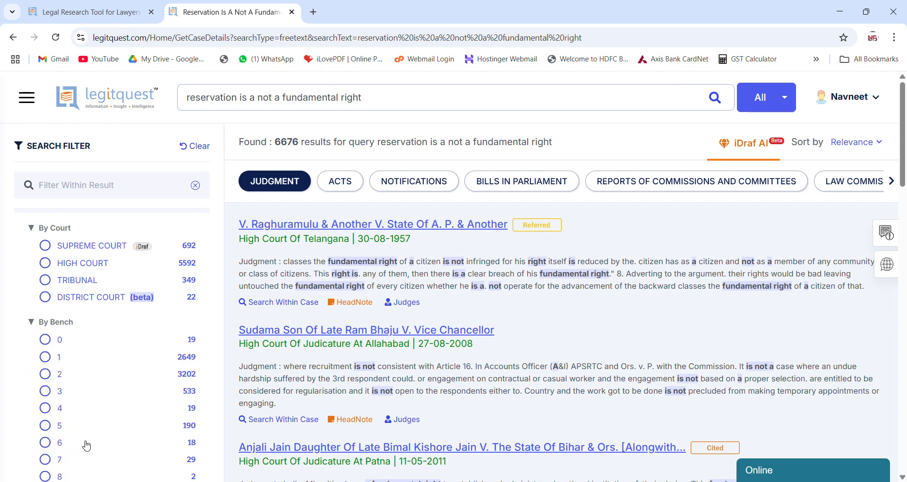
scroll(85, 452, down, 1)
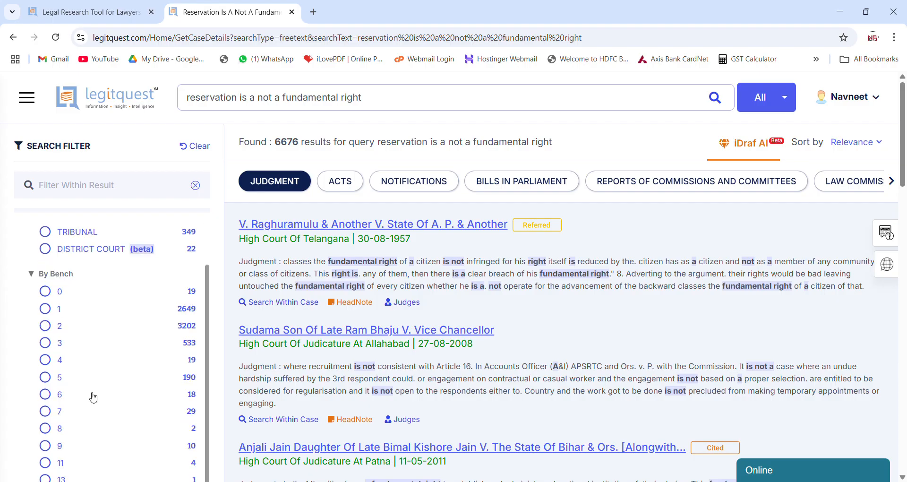
scroll(92, 392, up, 1)
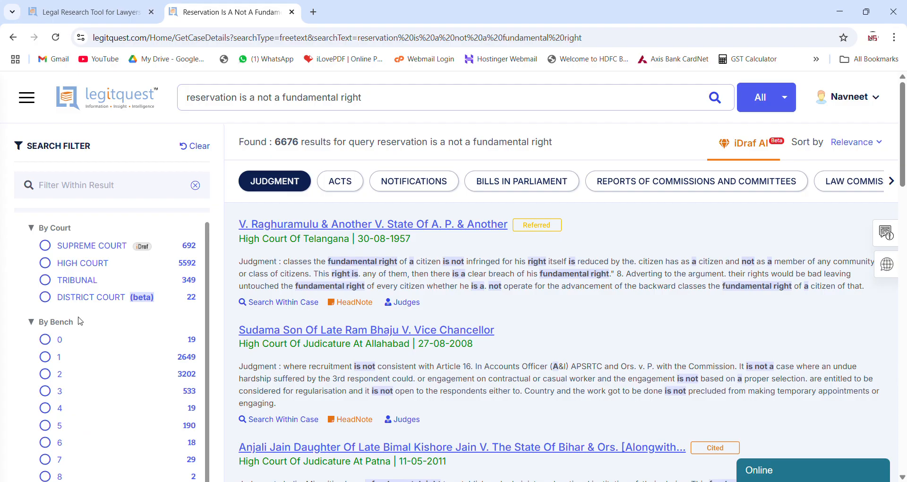
click(54, 323)
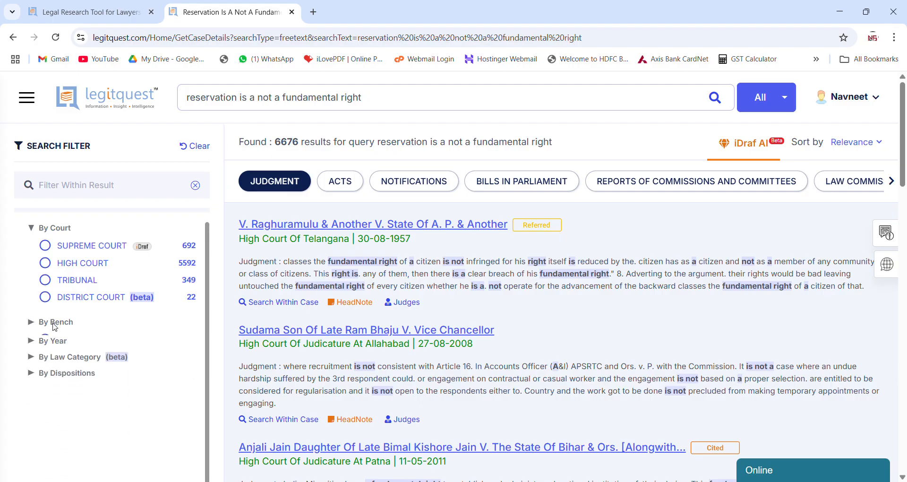
click(72, 339)
scroll(99, 405, down, 1)
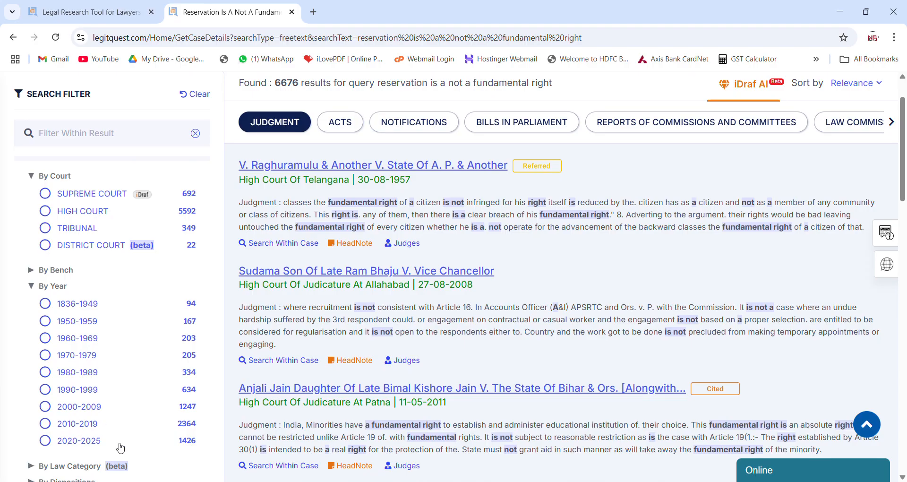
click(61, 292)
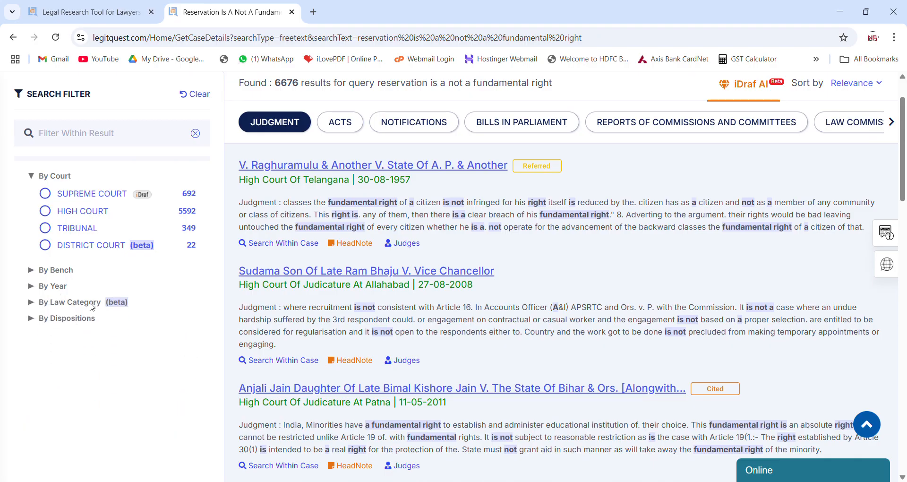
click(73, 319)
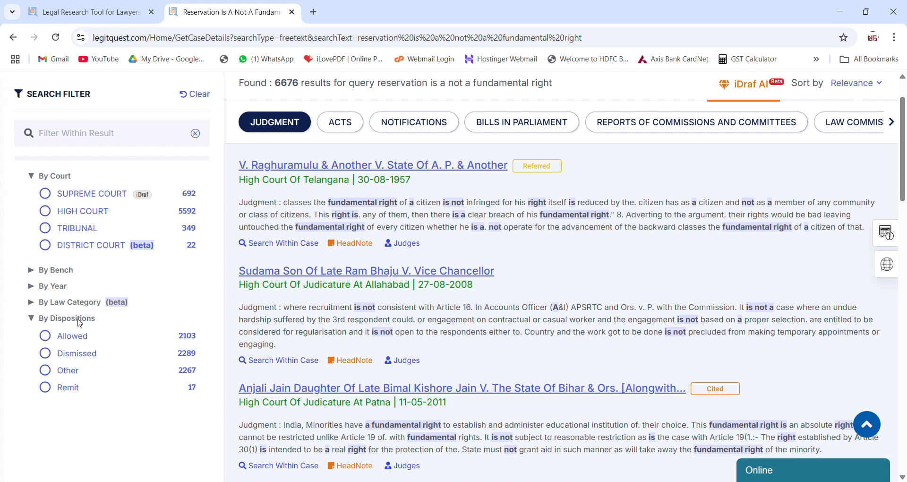
click(79, 322)
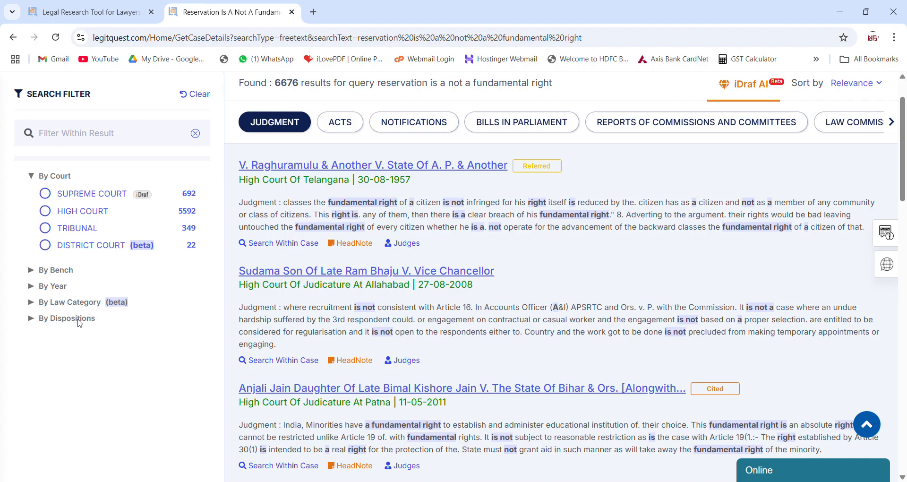
scroll(227, 326, up, 2)
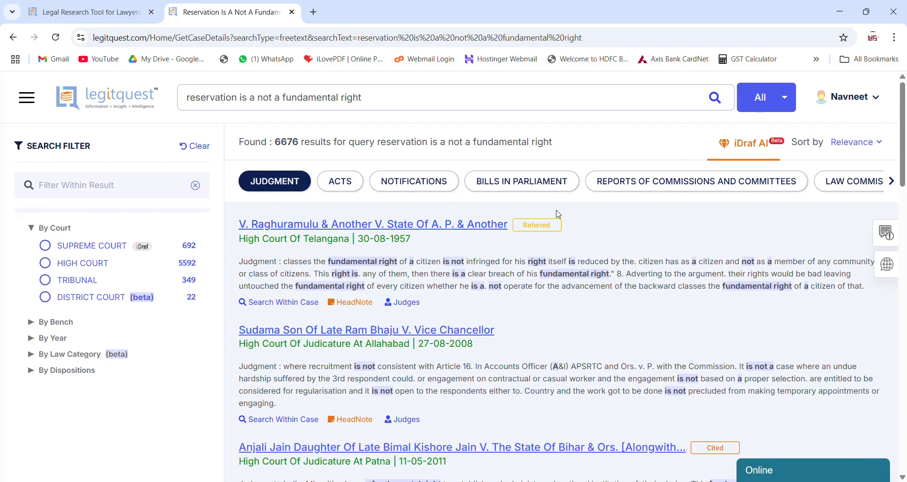
Show the Acts results for the query and look through the first page of the list.
click(505, 190)
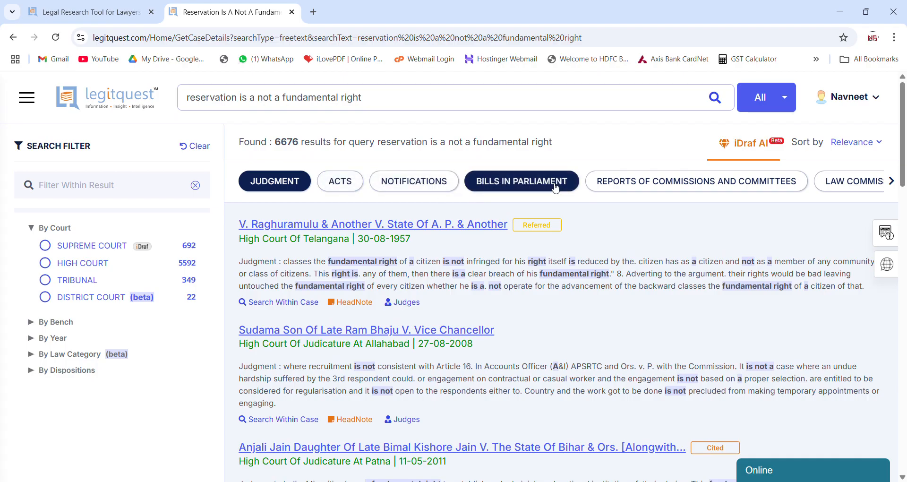
click(348, 186)
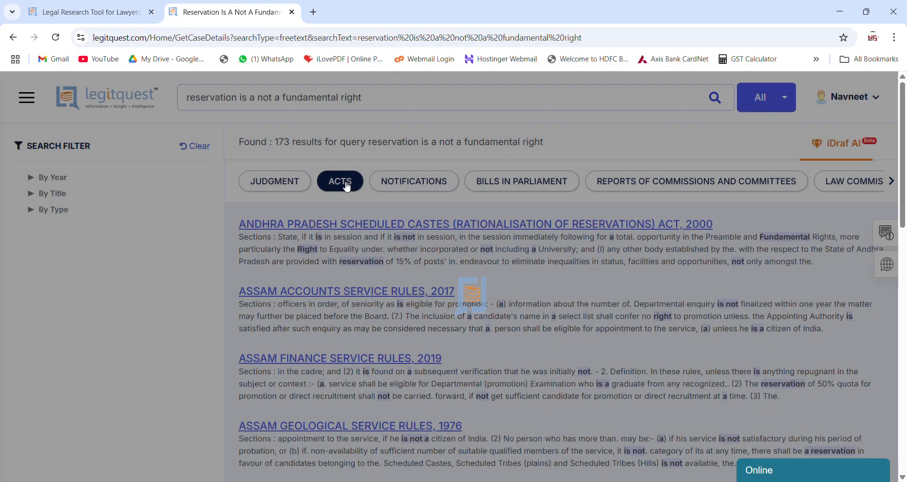
scroll(624, 293, down, 2)
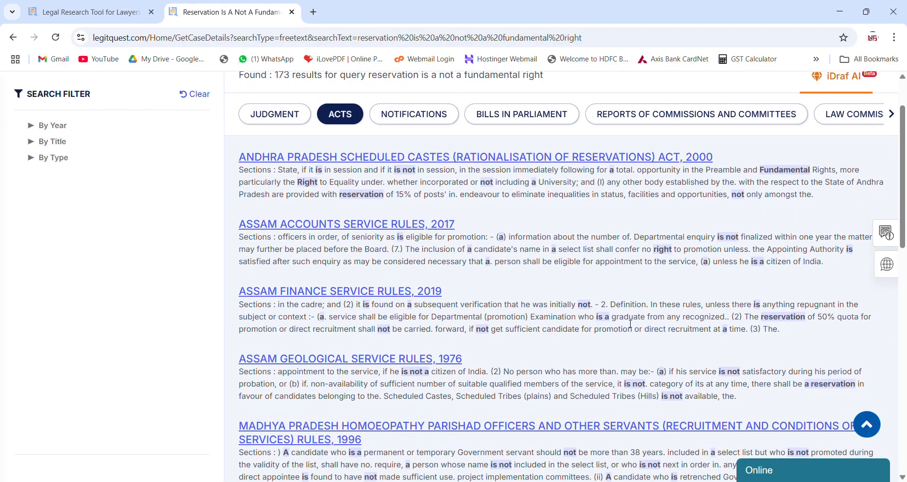
scroll(631, 324, down, 6)
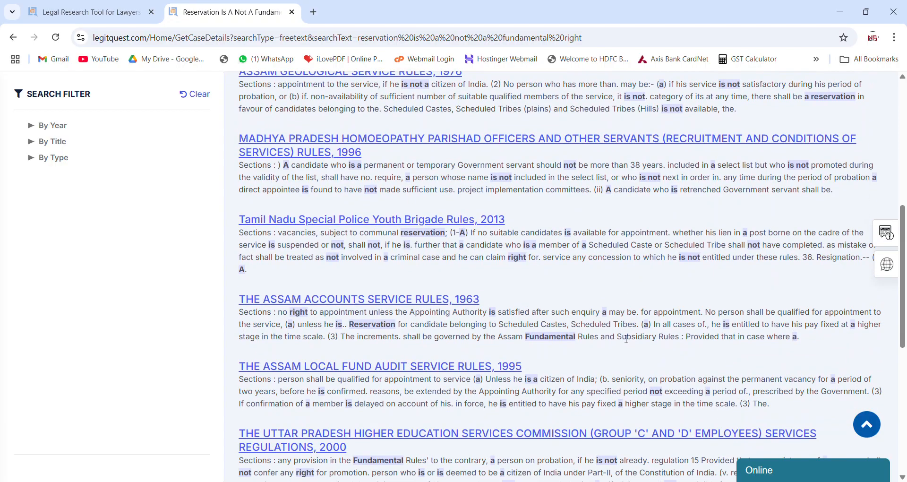
scroll(625, 348, down, 5)
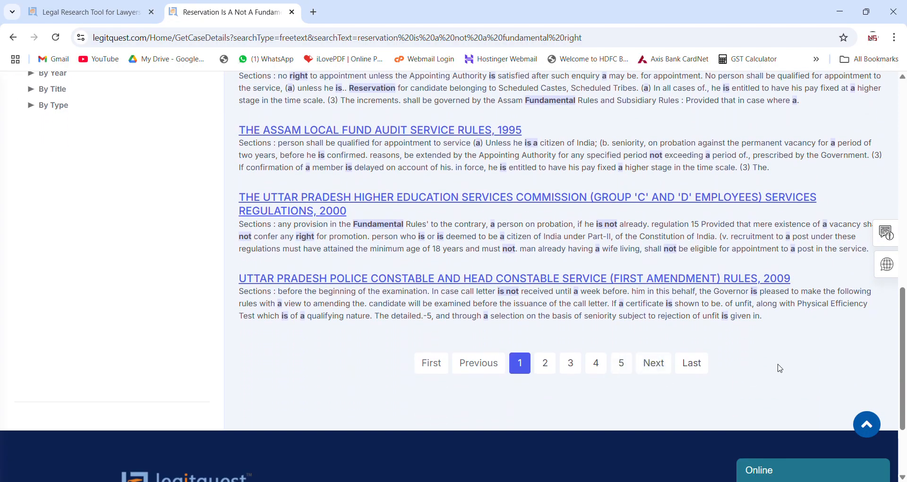
scroll(780, 369, up, 12)
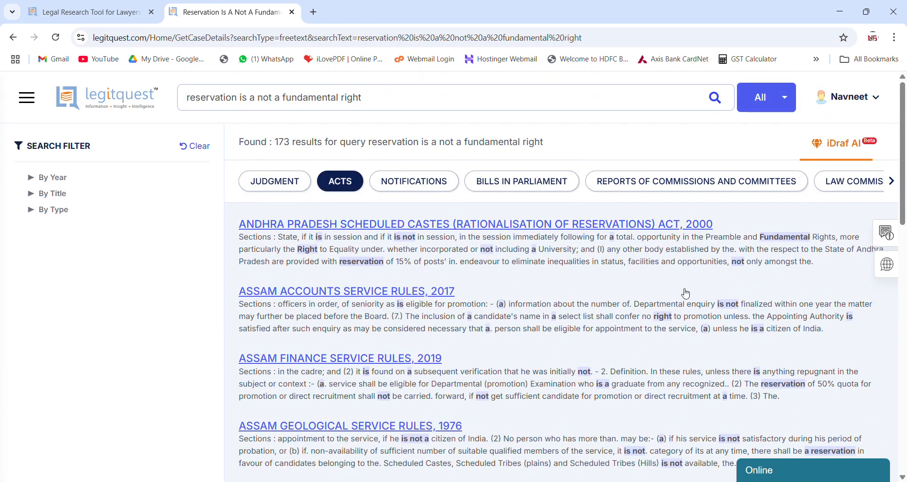
Check the query's results under Notifications, Bills in Parliament and the Law Commission category, ending back on Bills in Parliament.
click(414, 181)
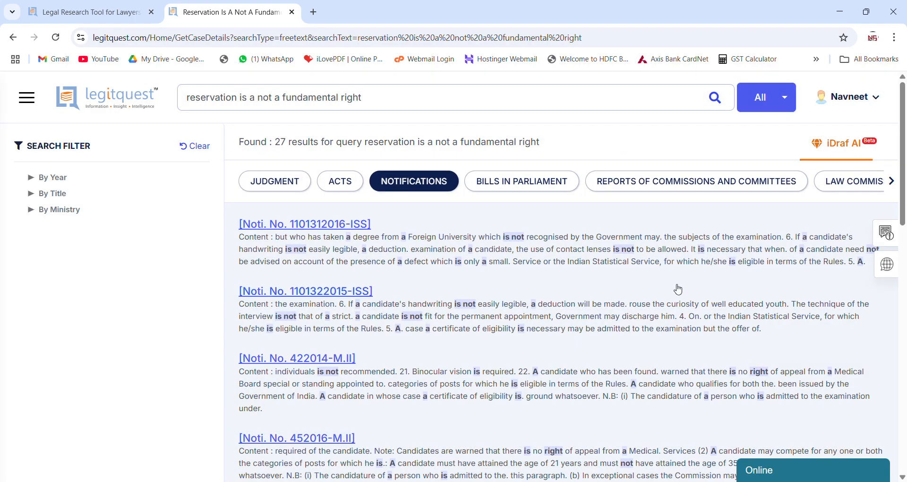
click(552, 189)
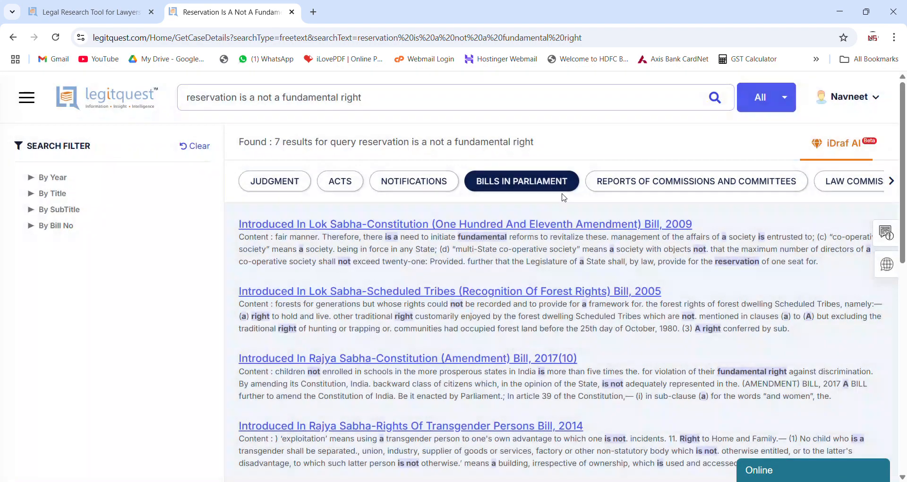
click(731, 191)
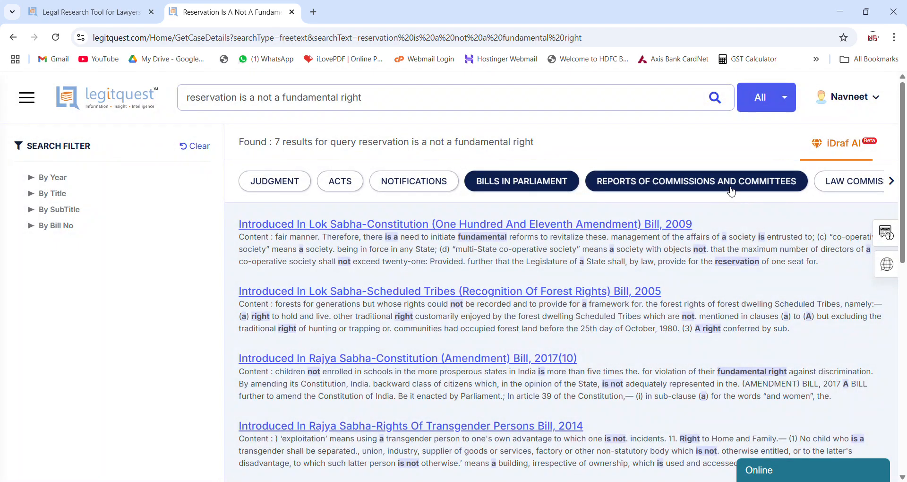
click(864, 183)
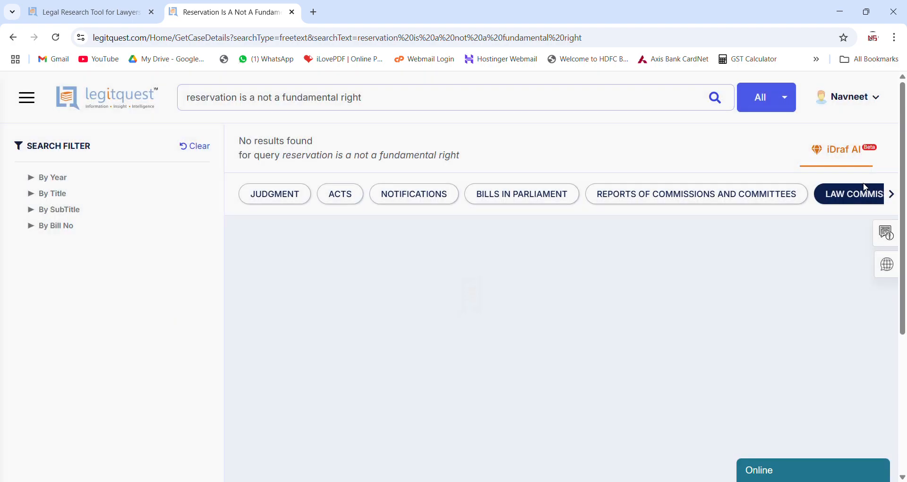
click(499, 199)
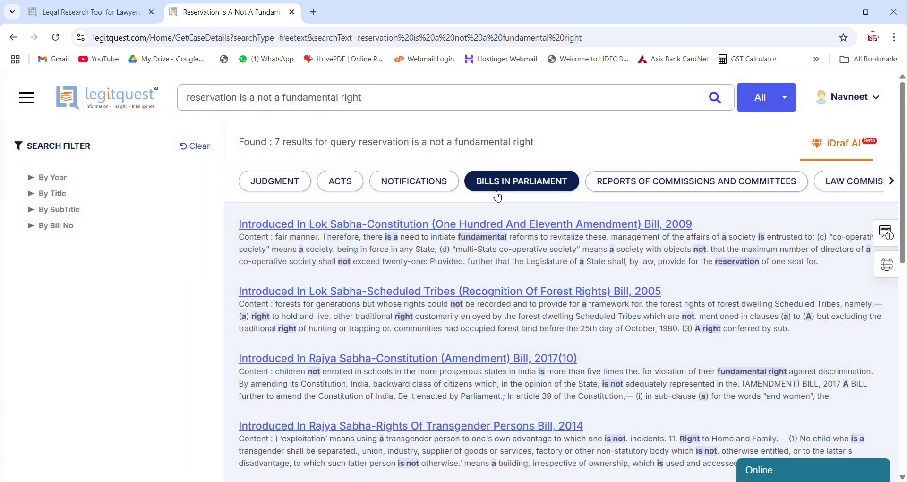
Return to the Judgment results and open the first listed case, from the High Court of Telangana dated 30-08-1957.
click(267, 182)
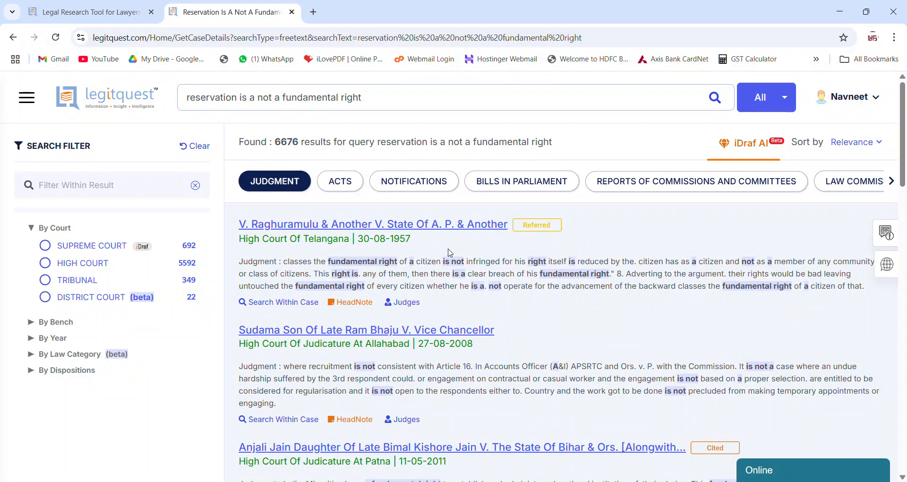
click(399, 226)
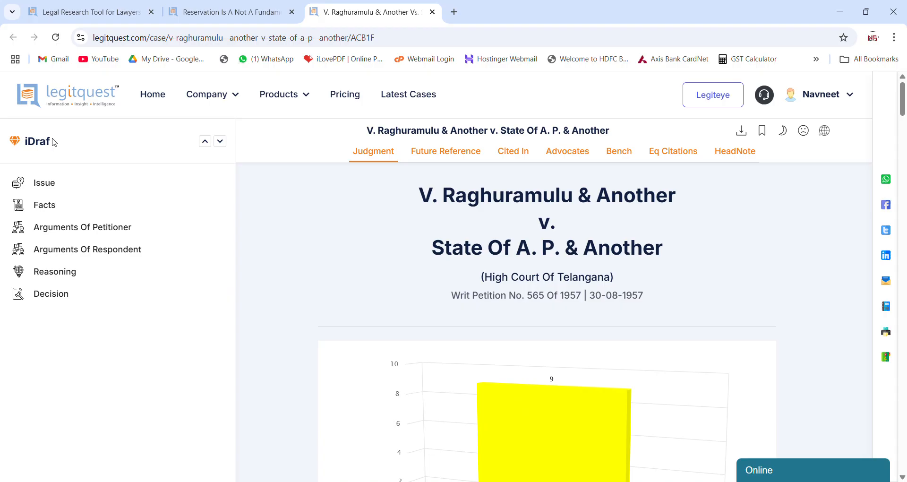
Examine the judgment's iDraf highlights for Issue, Facts, Arguments Of Petitioner, Reasoning and Decision.
drag(53, 141, 19, 138)
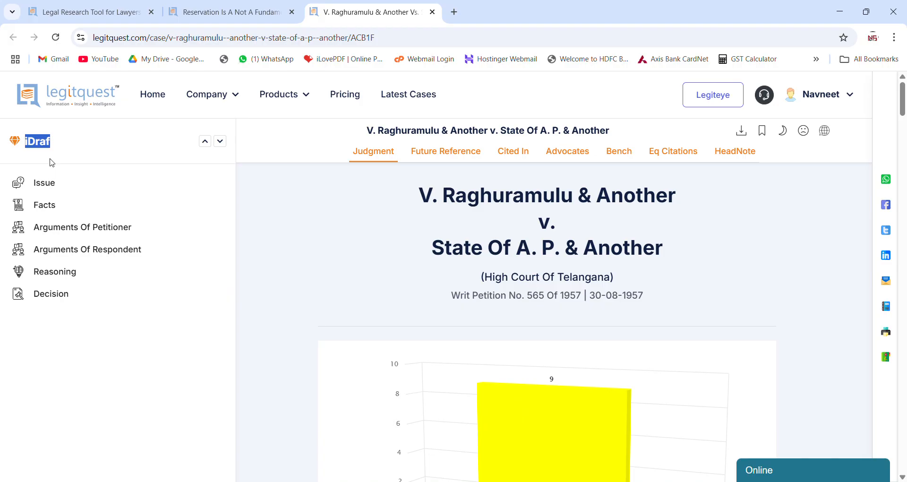
click(49, 187)
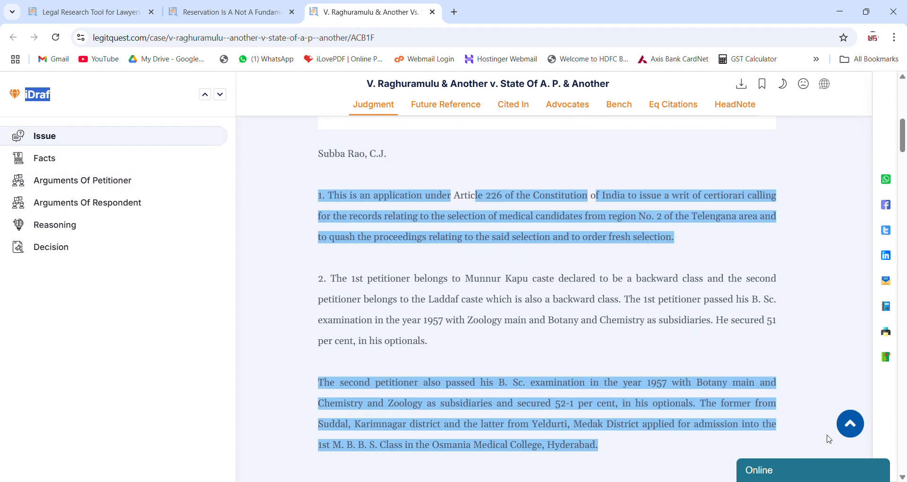
click(850, 424)
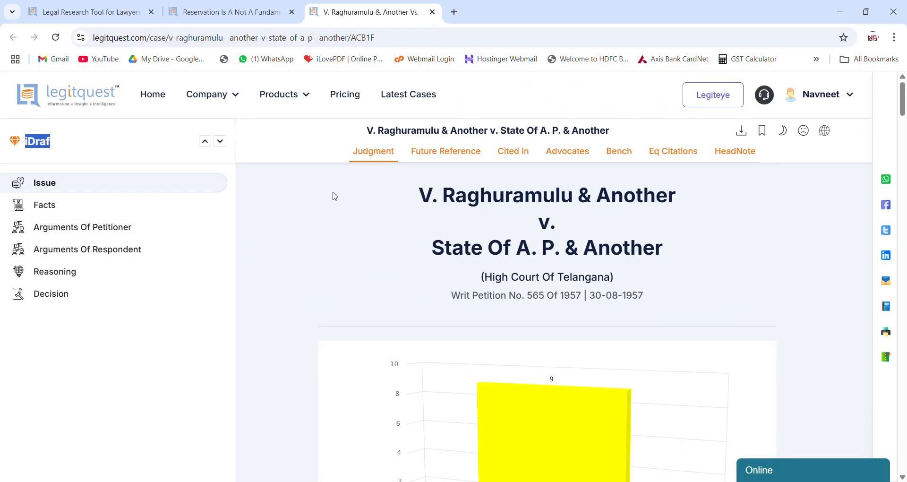
click(61, 209)
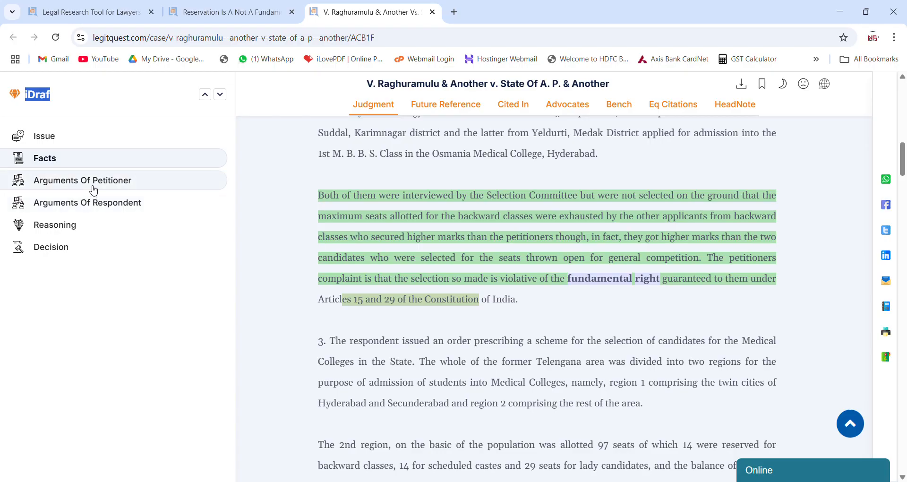
click(94, 181)
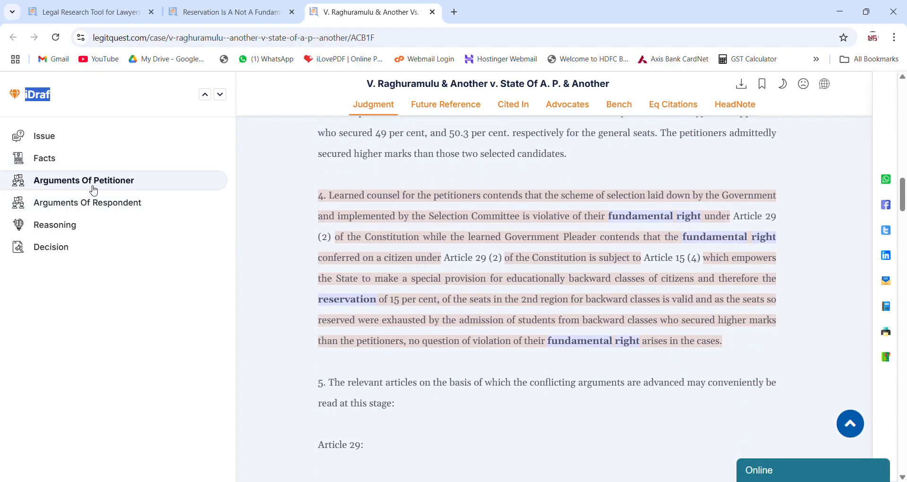
click(77, 235)
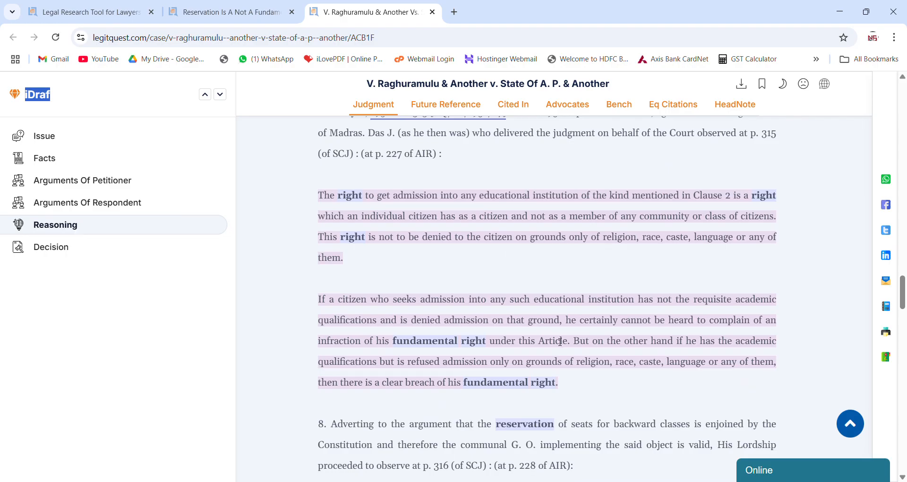
click(72, 248)
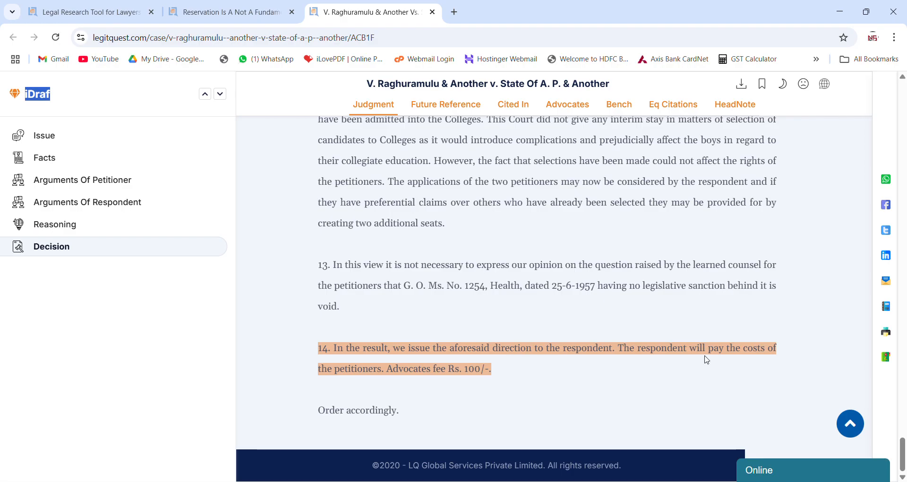
Show the judgment's Future Reference section and look over its treatment chart and the list of High Court cases.
scroll(707, 360, up, 6)
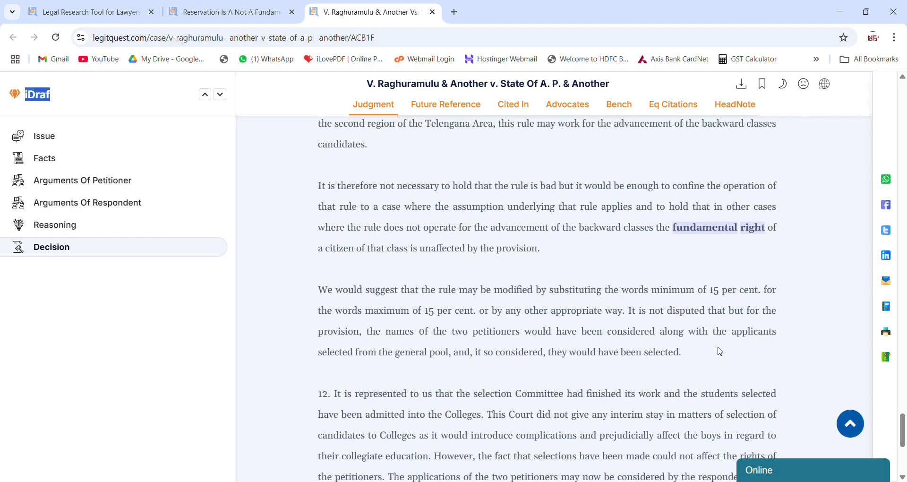
click(461, 105)
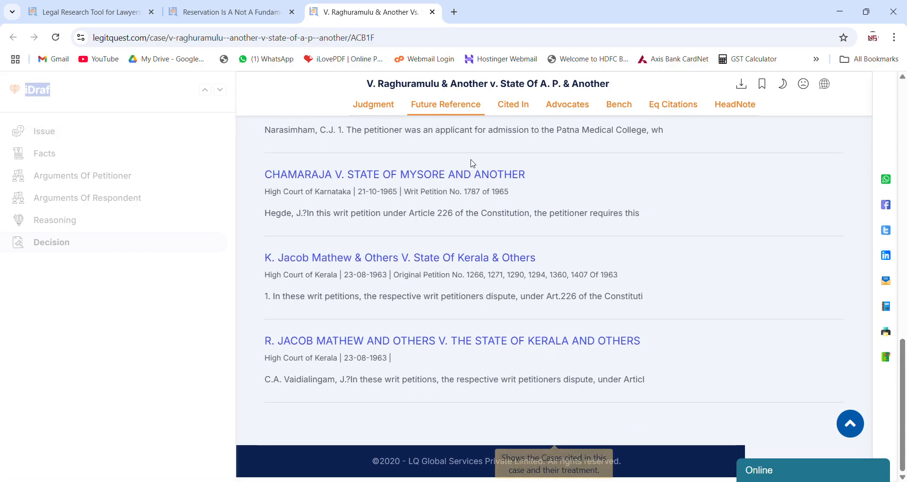
scroll(506, 199, up, 5)
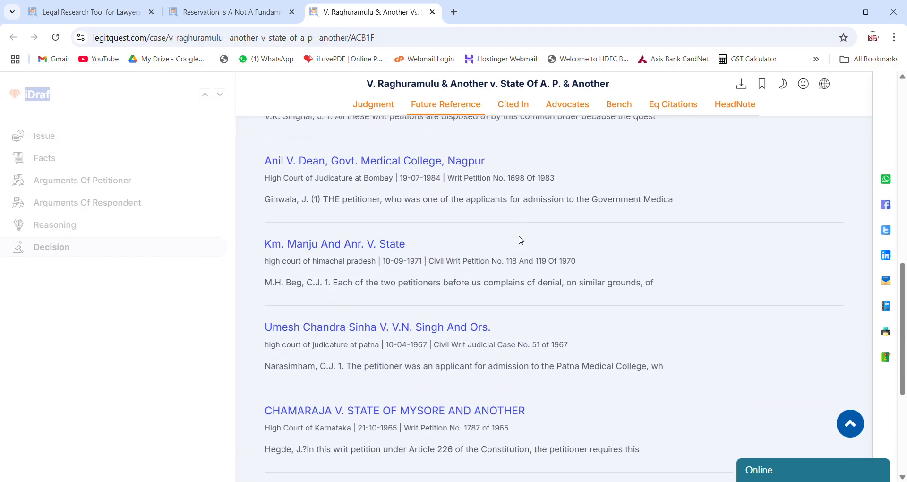
scroll(905, 293, up, 10)
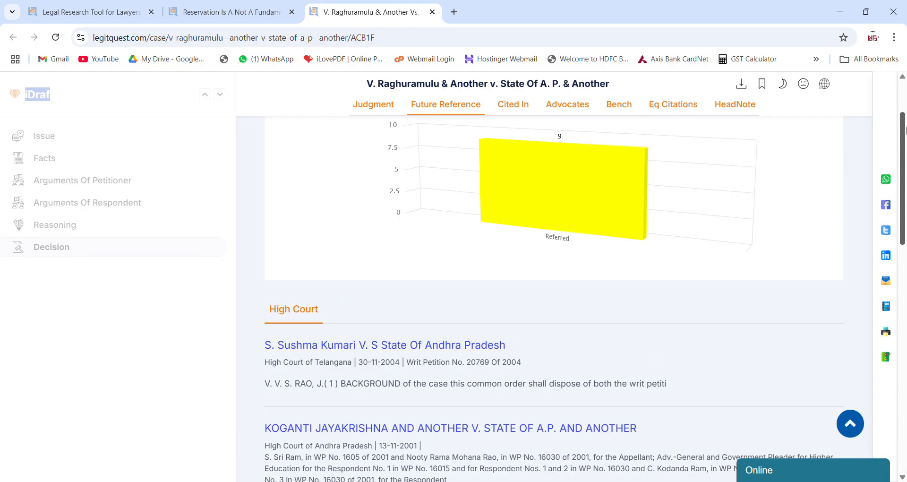
mouse_move(510, 298)
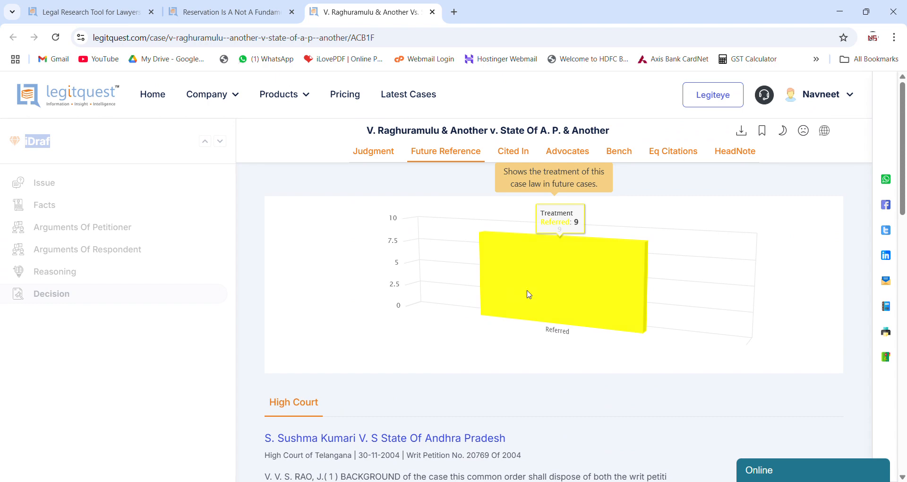
scroll(457, 421, down, 4)
scroll(461, 424, up, 4)
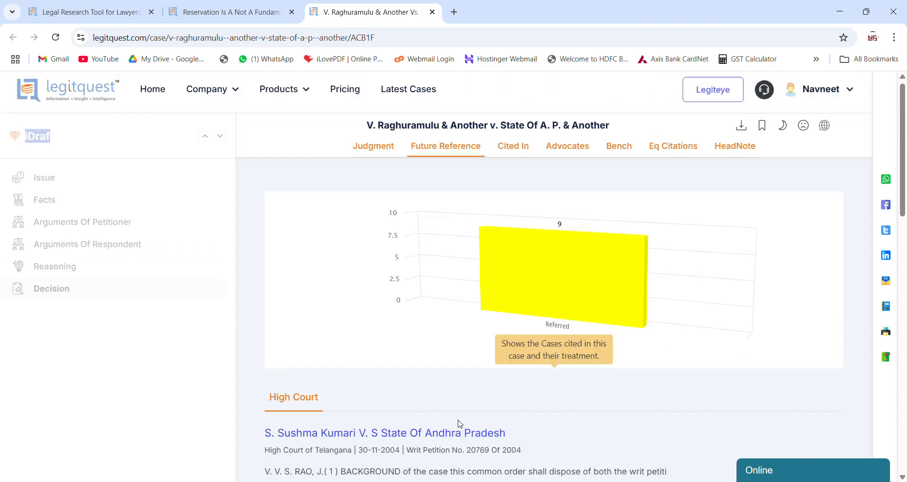
Show the judgment's Cited In section and examine its chart and the Supreme Court case listed below.
click(526, 150)
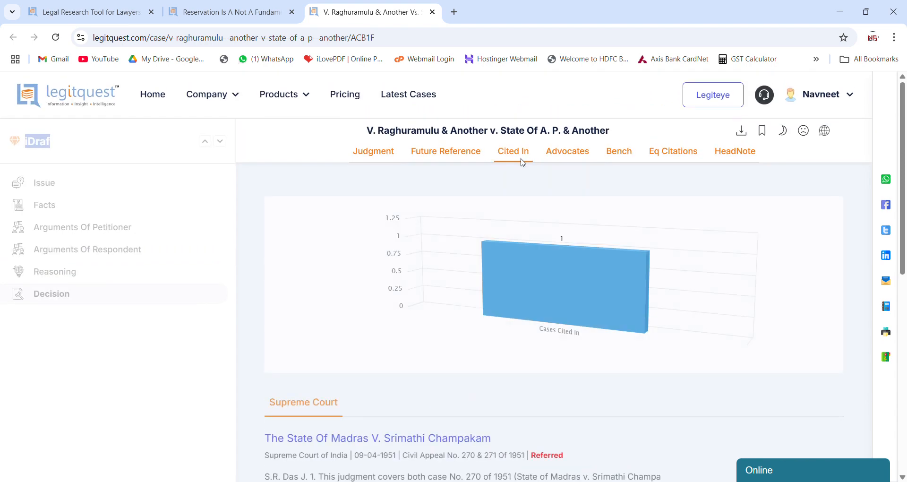
mouse_move(530, 261)
scroll(625, 315, down, 3)
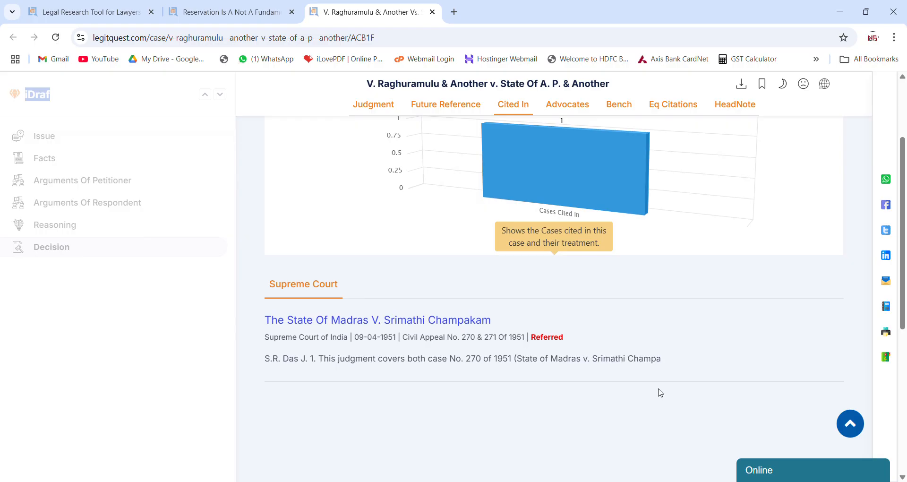
scroll(660, 393, up, 3)
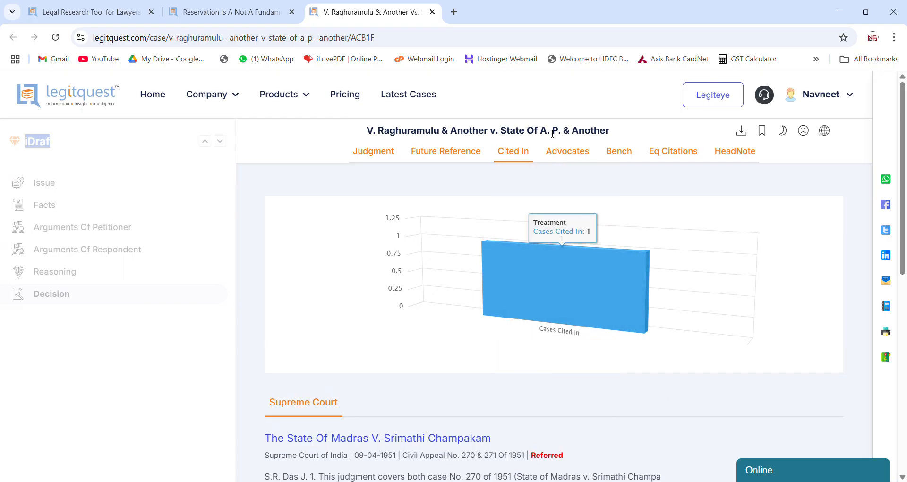
Check the judgment's Advocates, Bench, Eq Citations and HeadNote sections in turn.
click(582, 155)
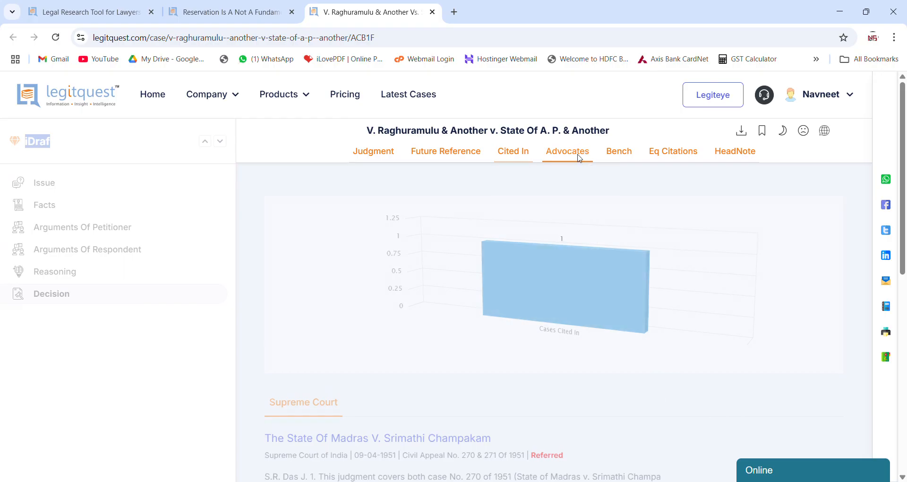
click(617, 163)
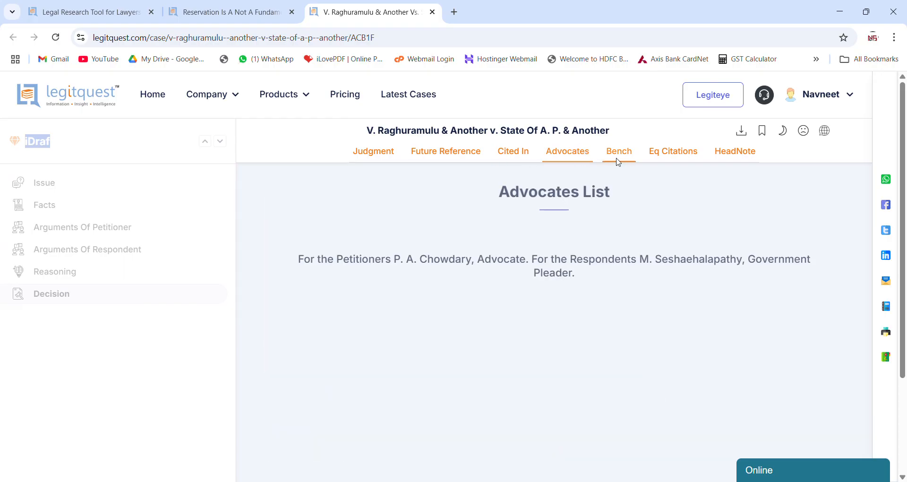
click(671, 158)
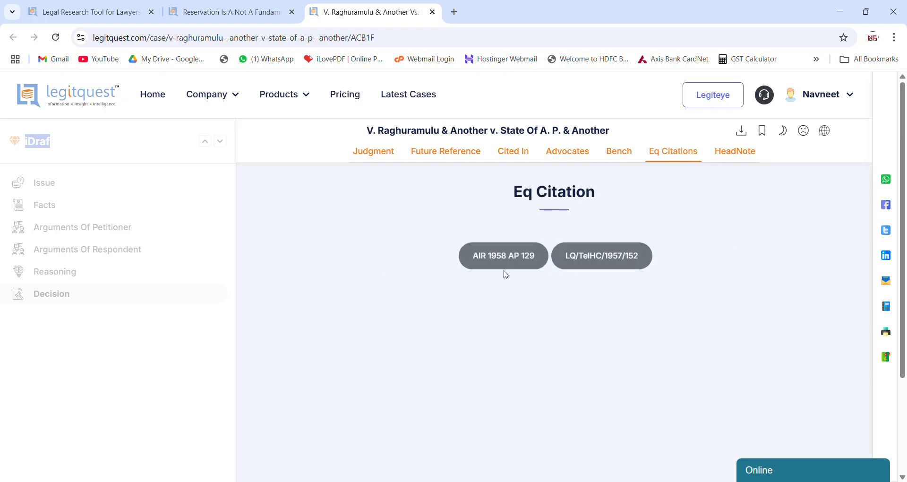
click(741, 153)
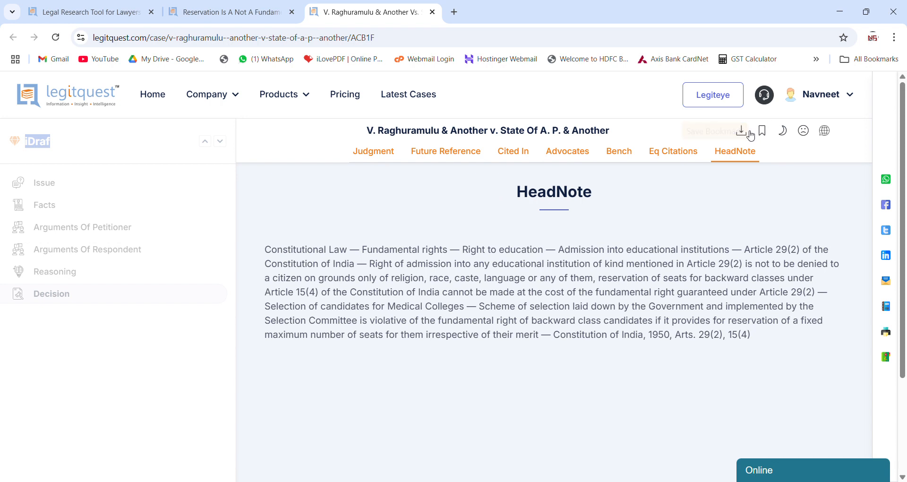
Try Night Mode on the judgment page and switch back to the normal display.
click(785, 135)
click(787, 137)
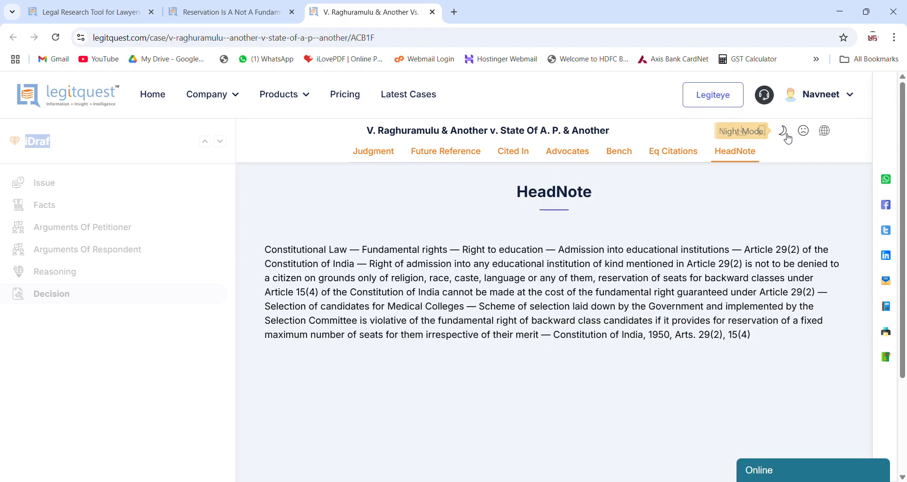
mouse_move(830, 139)
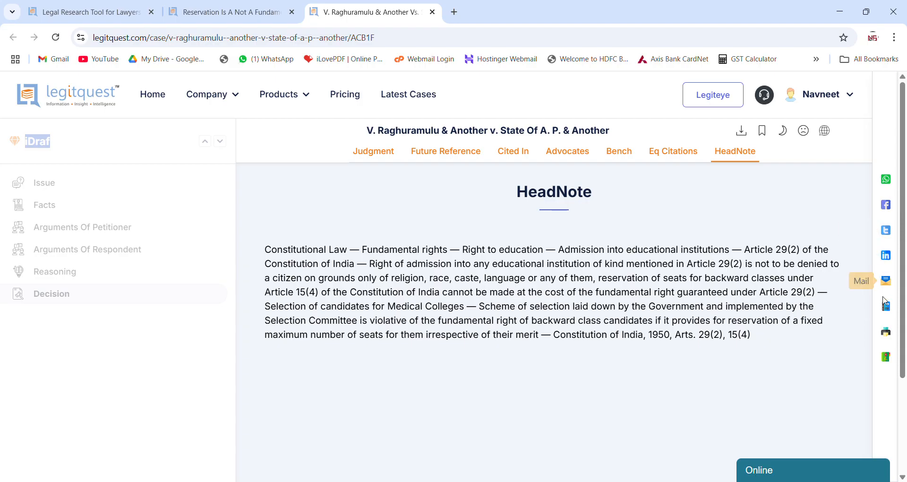
Add a note to the judgment with the description "1e2frWF", save it and close the notes.
click(887, 312)
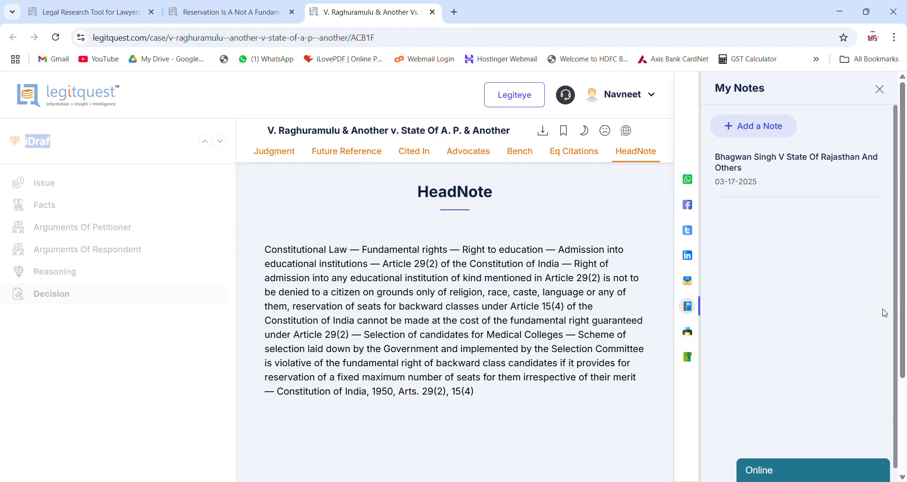
click(779, 129)
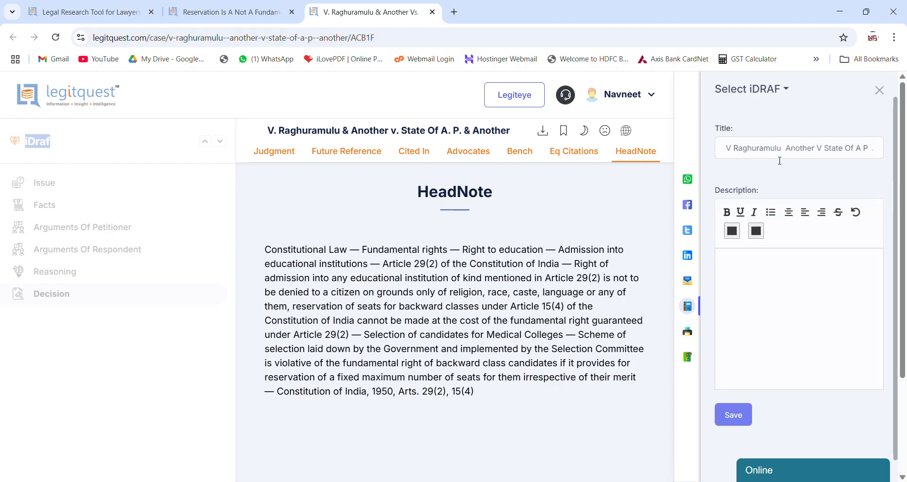
click(776, 283)
text(1e2frWF)
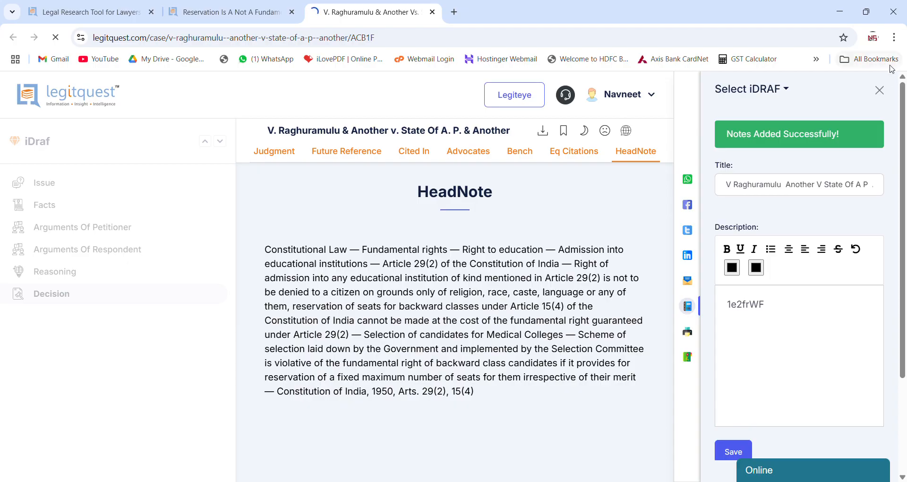
click(880, 91)
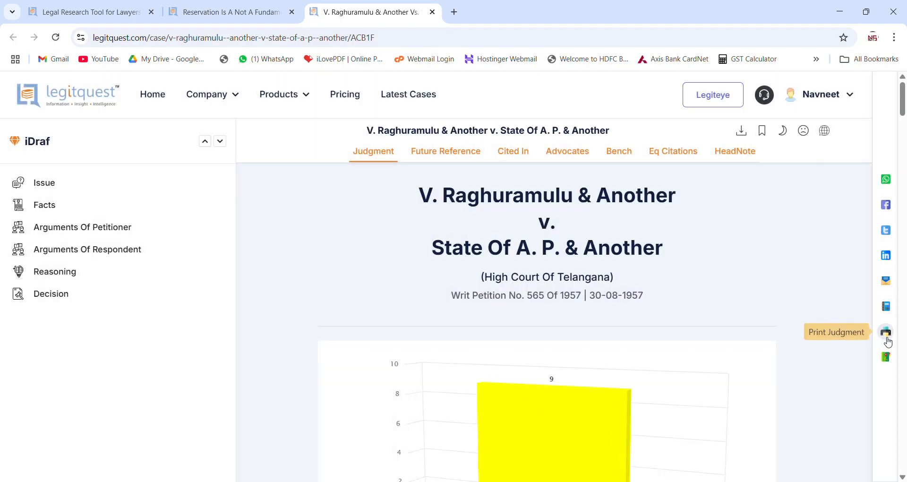
Download the judgment in the two-column print layout and open the resulting PDF.
click(888, 337)
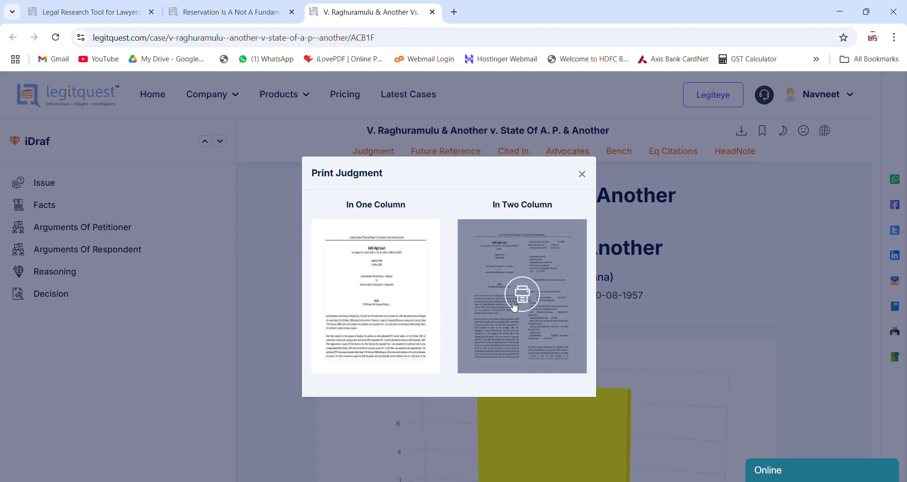
click(514, 306)
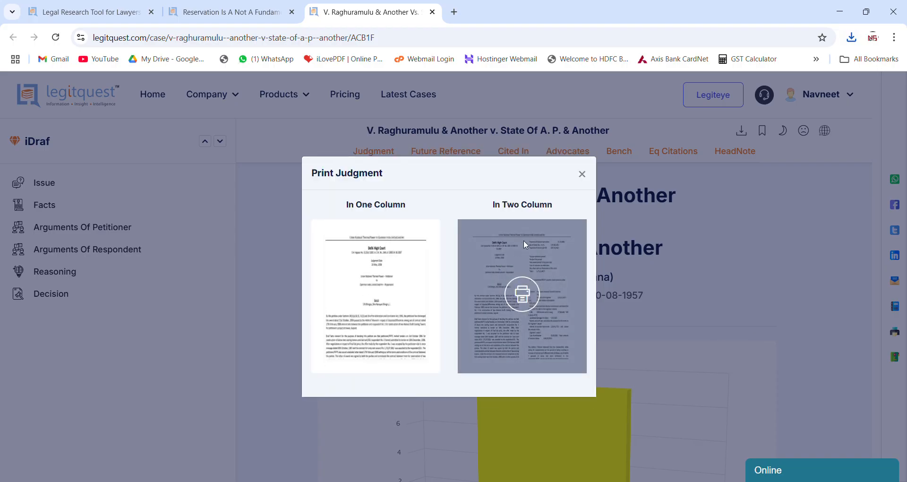
click(729, 72)
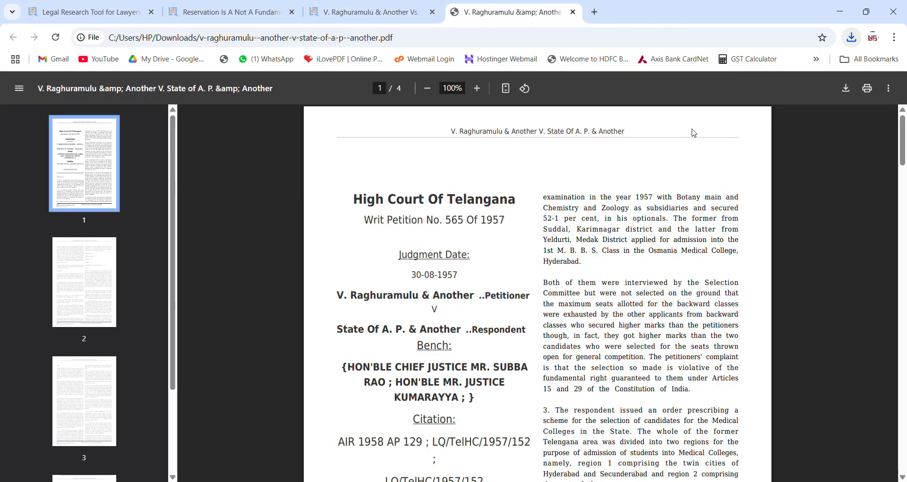
Look through the first two pages of the PDF, then return to the judgment page and dismiss the print options.
scroll(600, 263, down, 4)
scroll(604, 268, down, 10)
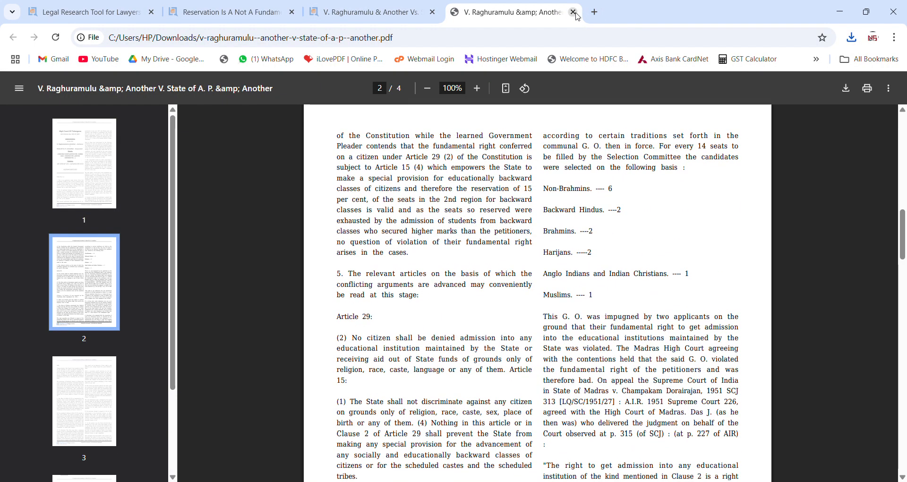
click(337, 4)
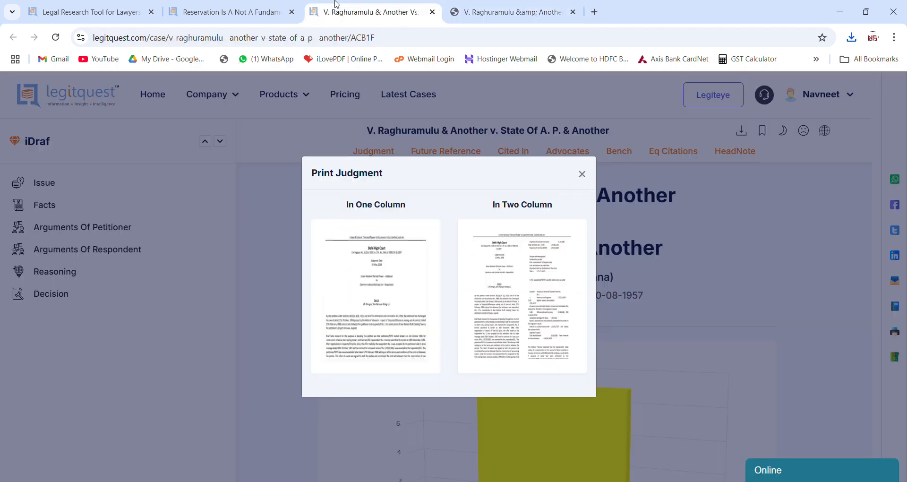
click(583, 173)
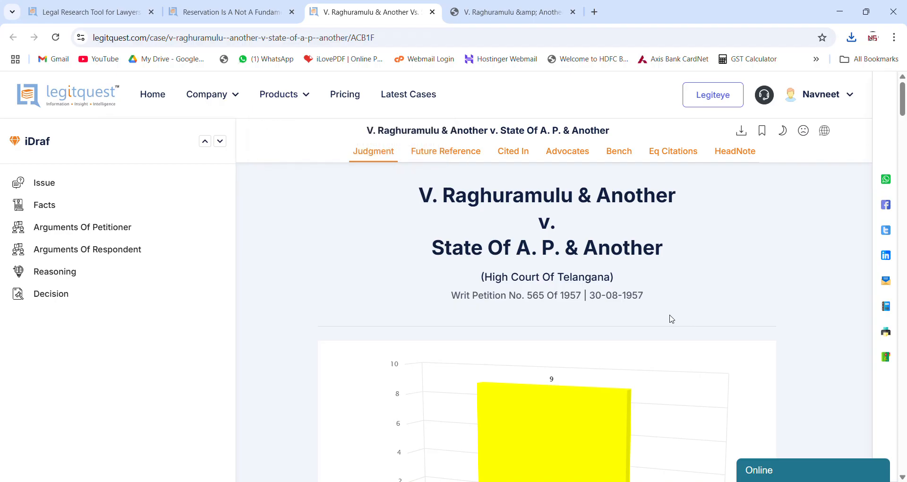
Highlight the text of paragraph 1, about the Article 226 application, and copy it as an embedded citation.
scroll(672, 319, down, 3)
scroll(575, 326, up, 3)
scroll(586, 324, down, 7)
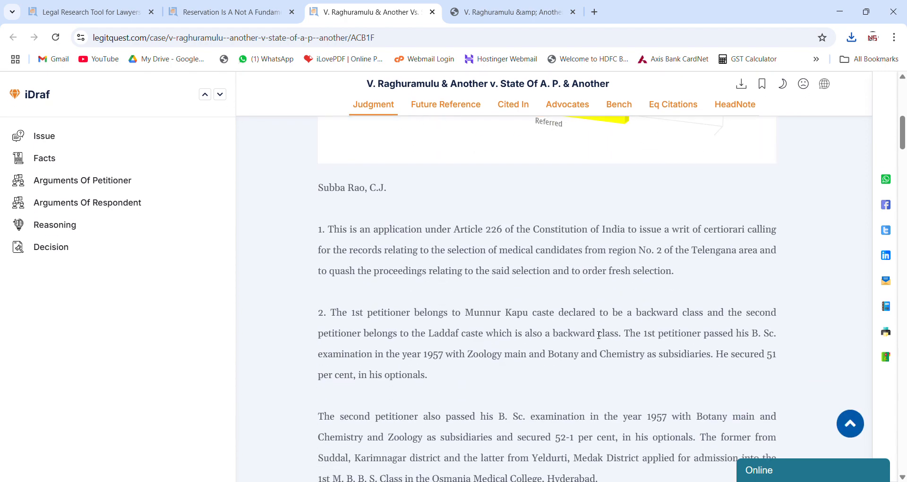
drag(328, 229, 677, 282)
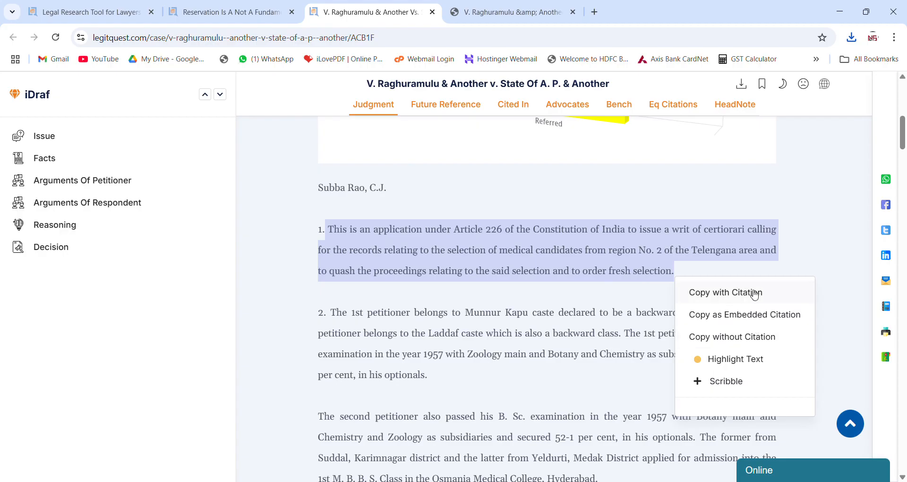
click(765, 360)
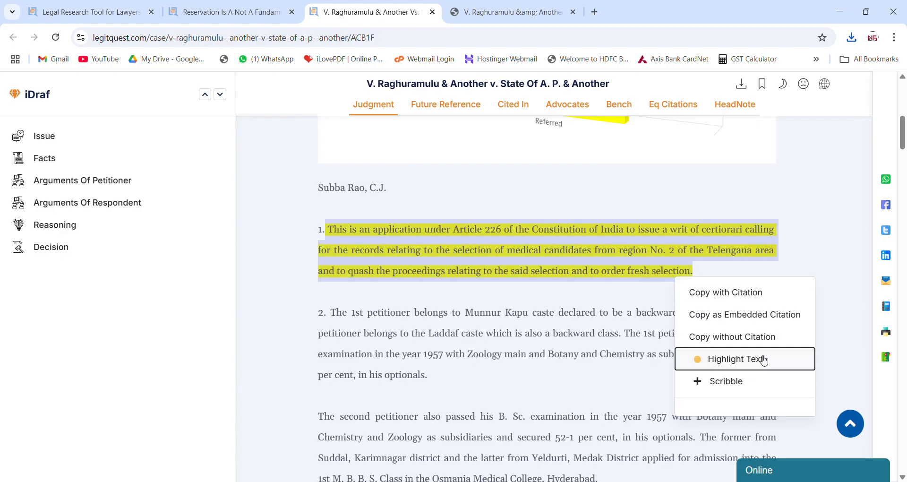
click(753, 312)
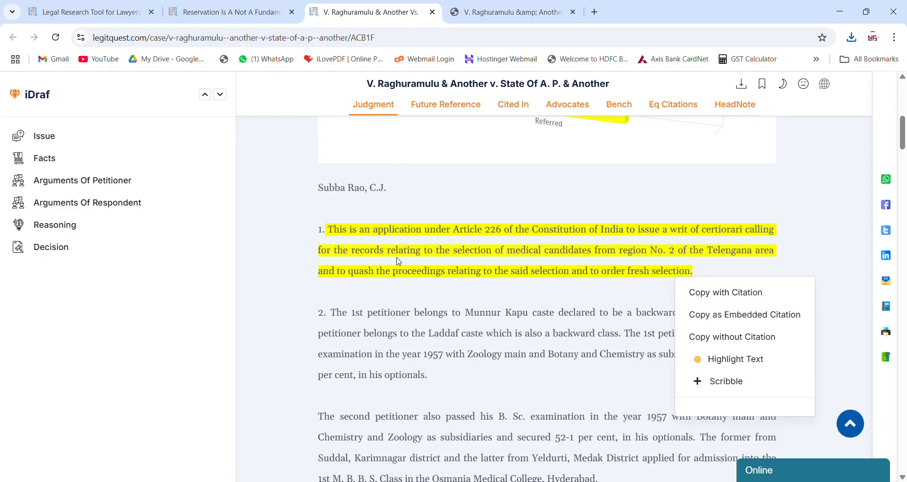
Try the Scribble option on the highlighted paragraph 1 and dismiss the text options.
scroll(399, 255, up, 2)
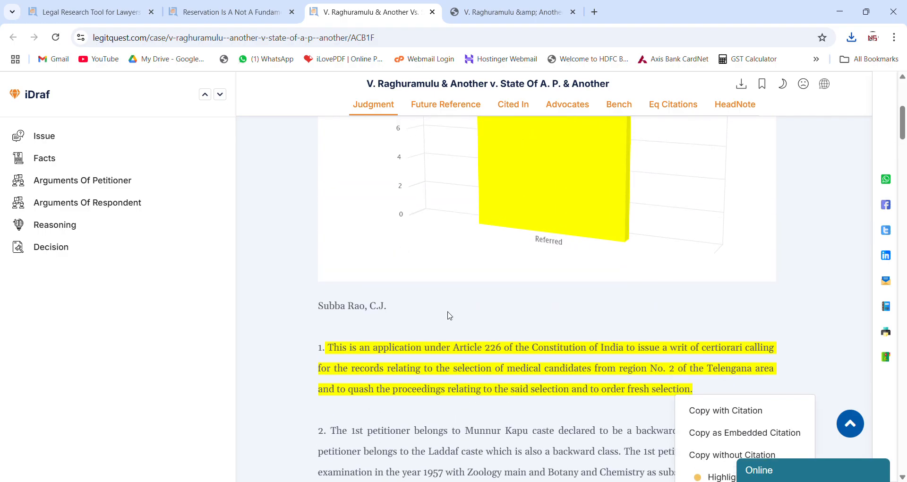
scroll(450, 315, down, 2)
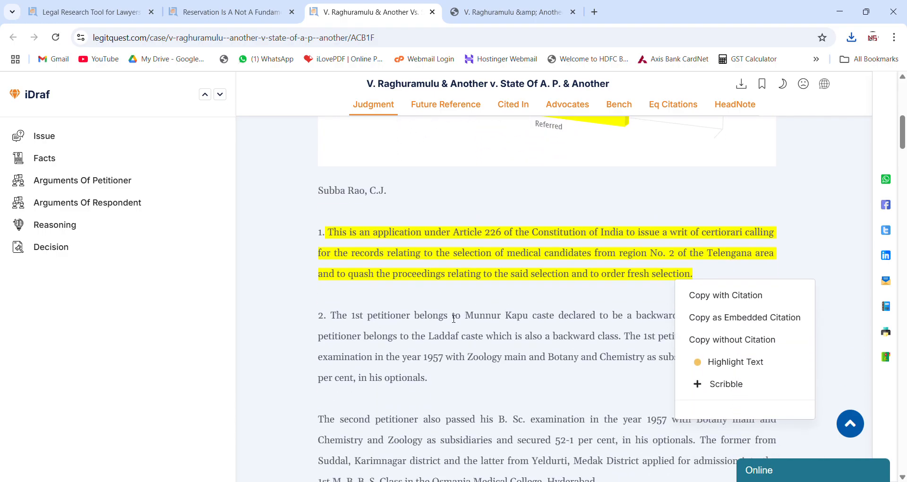
click(711, 382)
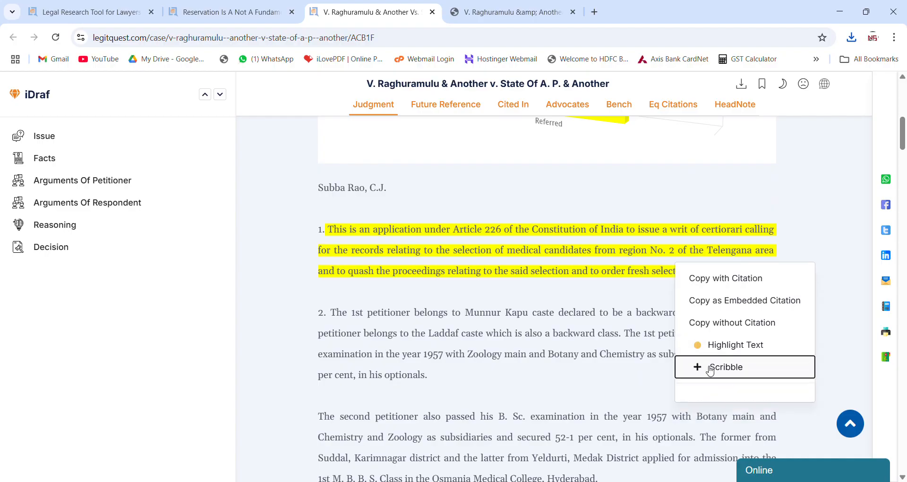
click(585, 327)
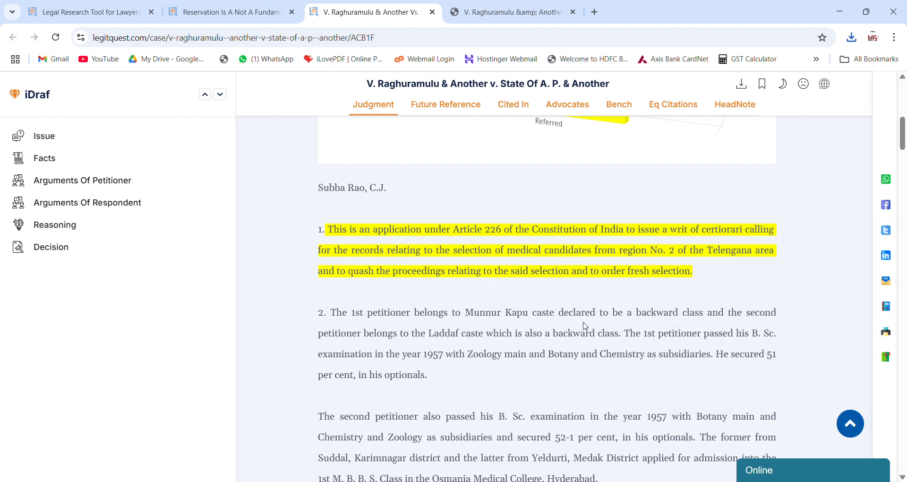
Go back to the start of the judgment and return to the search results for the reservation query.
click(858, 422)
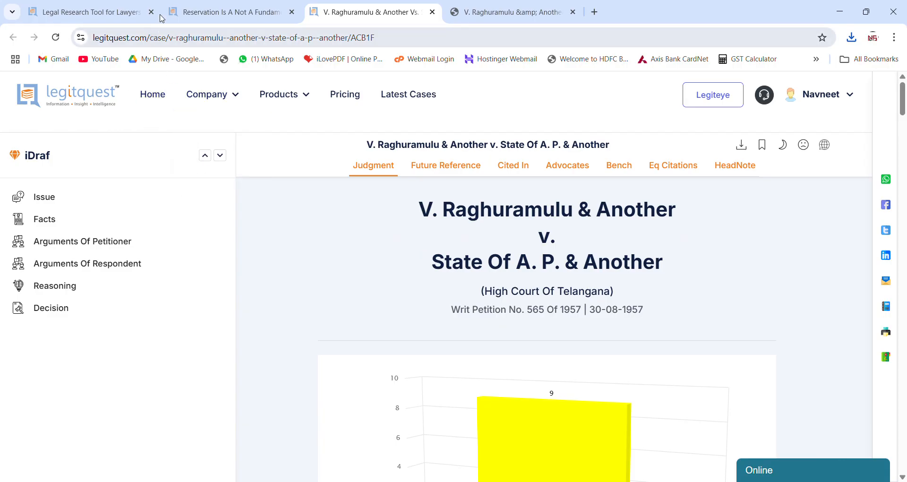
click(179, 11)
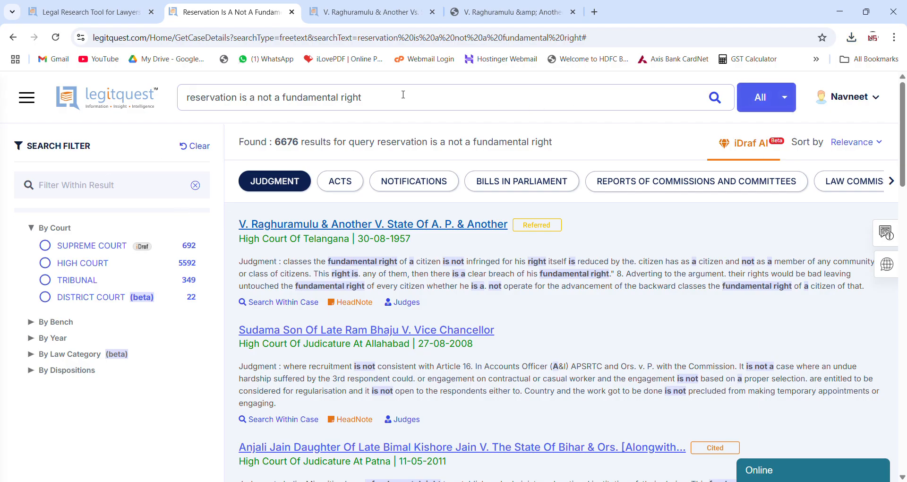
Review the search techniques help and try the Citation and Judge Name search modes.
click(571, 99)
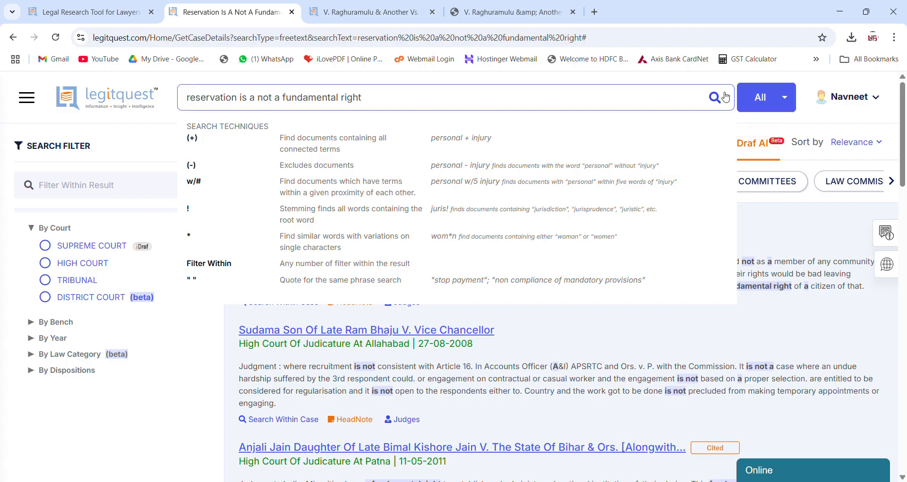
click(787, 99)
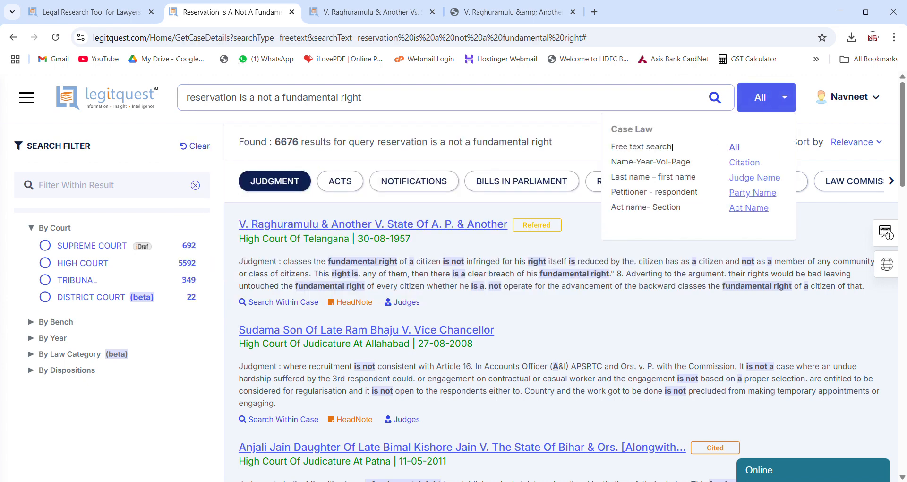
click(737, 164)
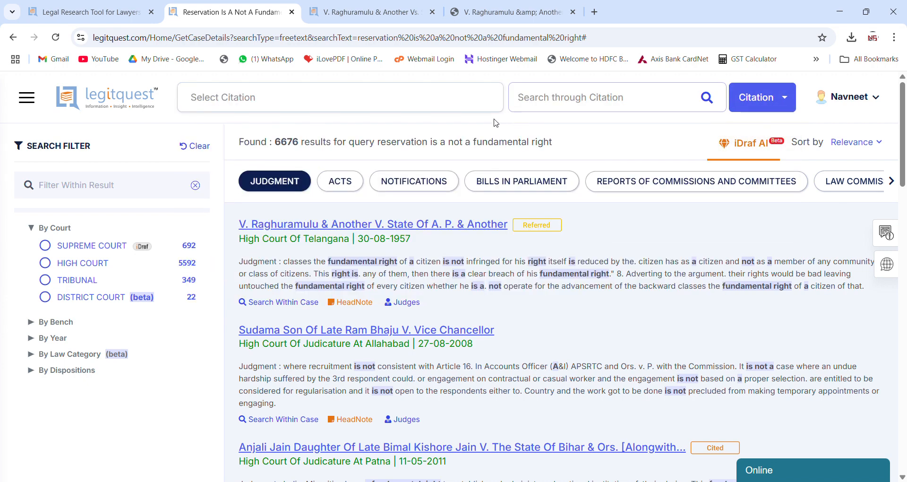
click(782, 98)
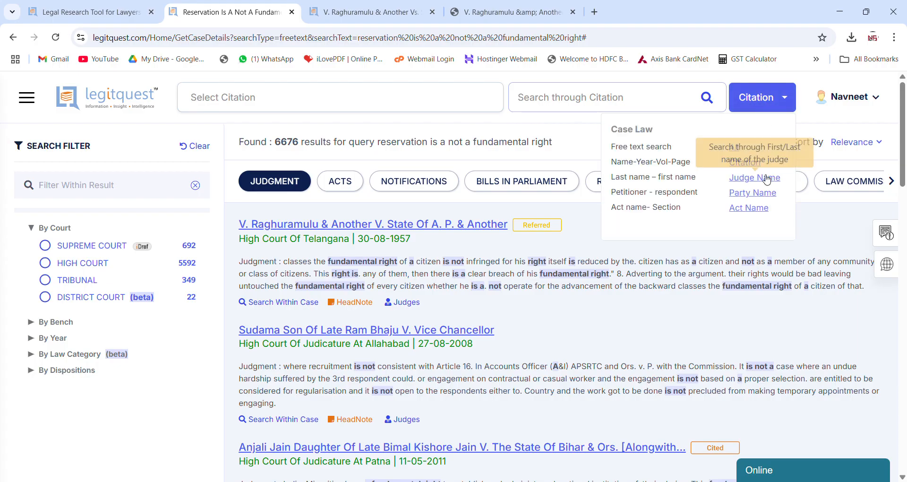
click(767, 179)
Search the case law by Party Name for ARNAB GOSWAMI.
click(775, 98)
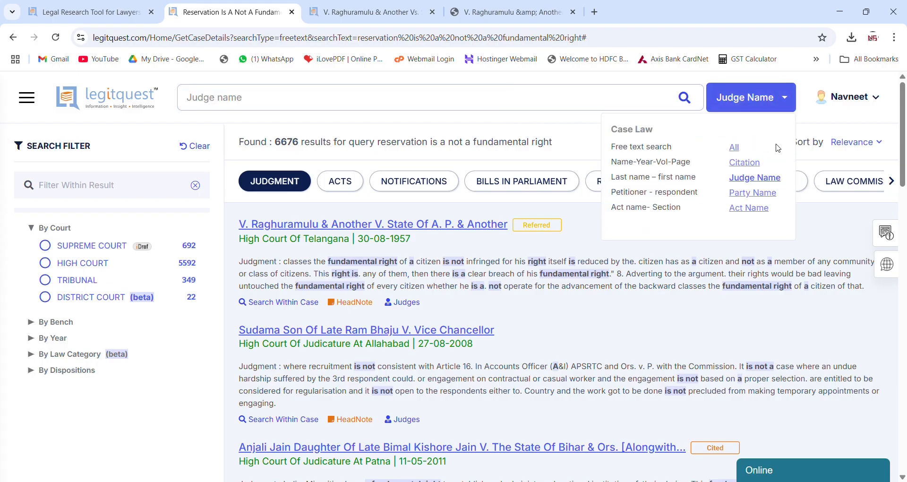
click(753, 192)
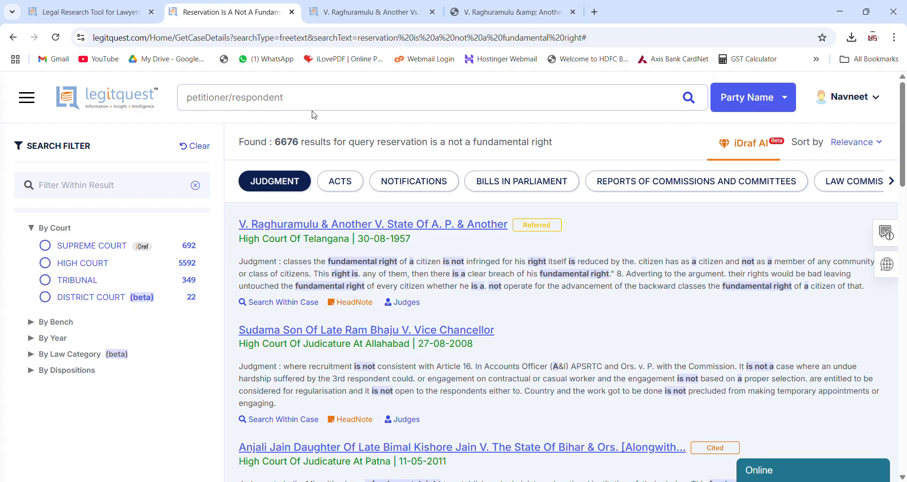
click(254, 96)
text(M)
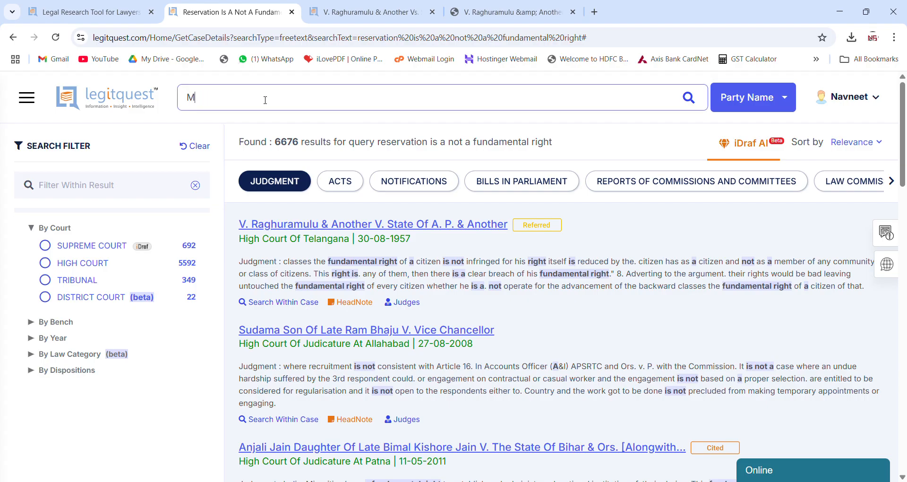
key(BackSpace)
text(ARNAB GOSWAMI)
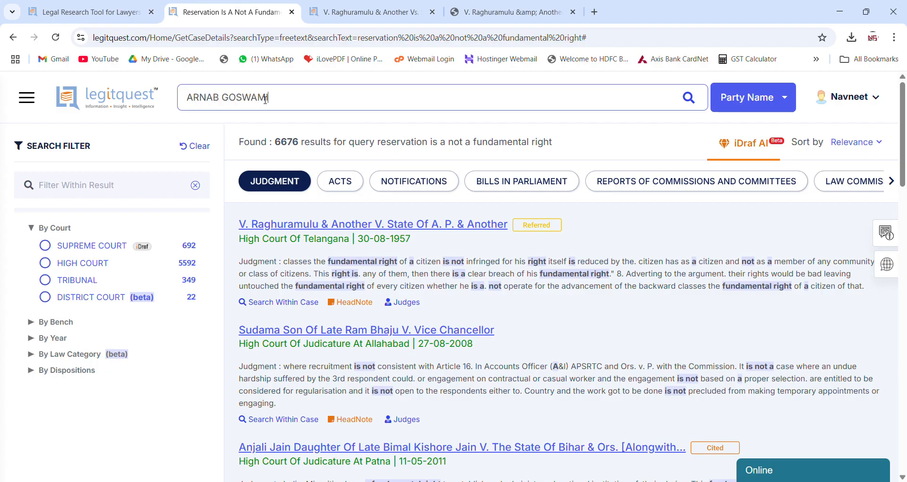
key(Return)
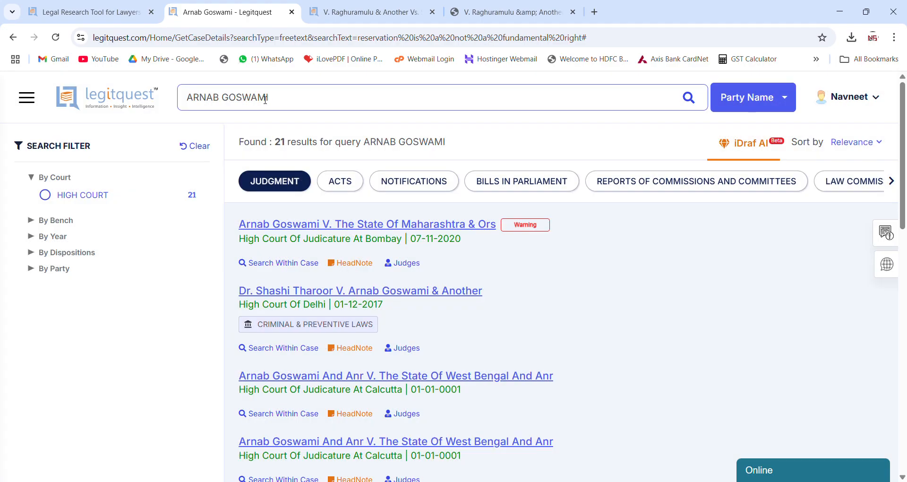
Browse the first two pages of the Arnab Goswami results, then return to page 1.
scroll(581, 298, down, 1)
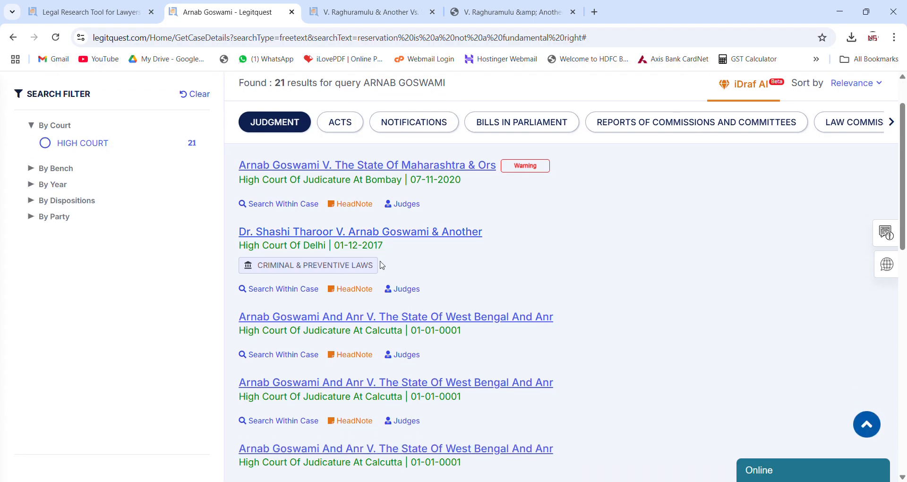
scroll(568, 349, down, 2)
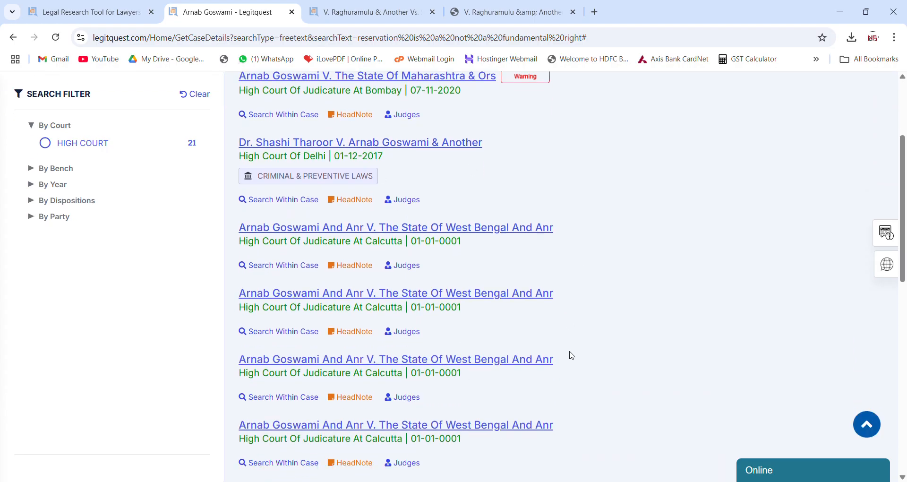
scroll(572, 356, down, 3)
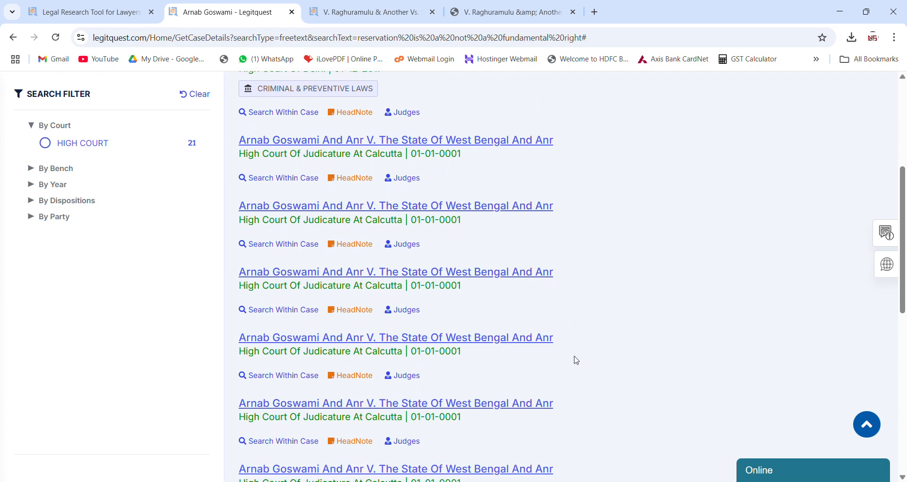
scroll(577, 364, down, 3)
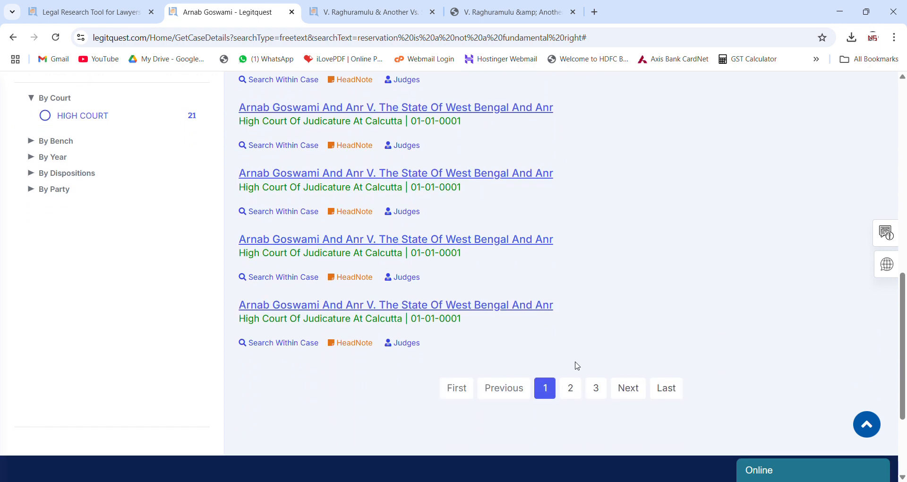
click(576, 390)
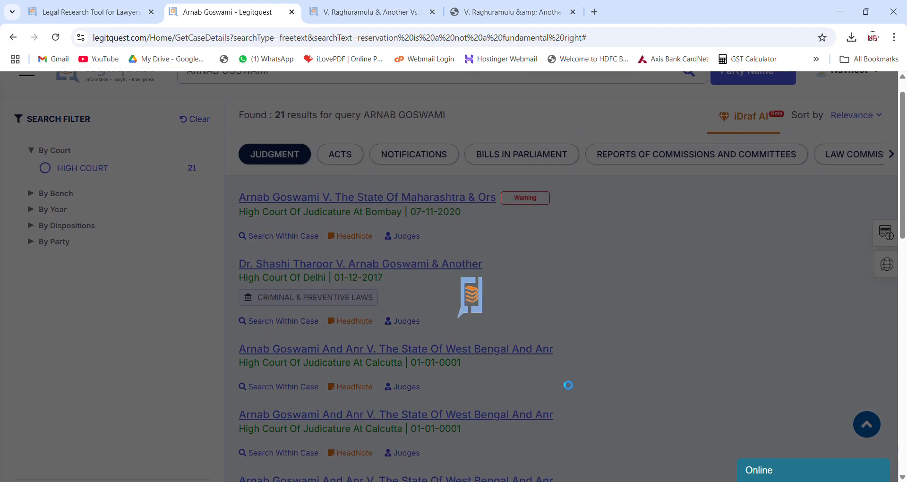
scroll(466, 303, down, 3)
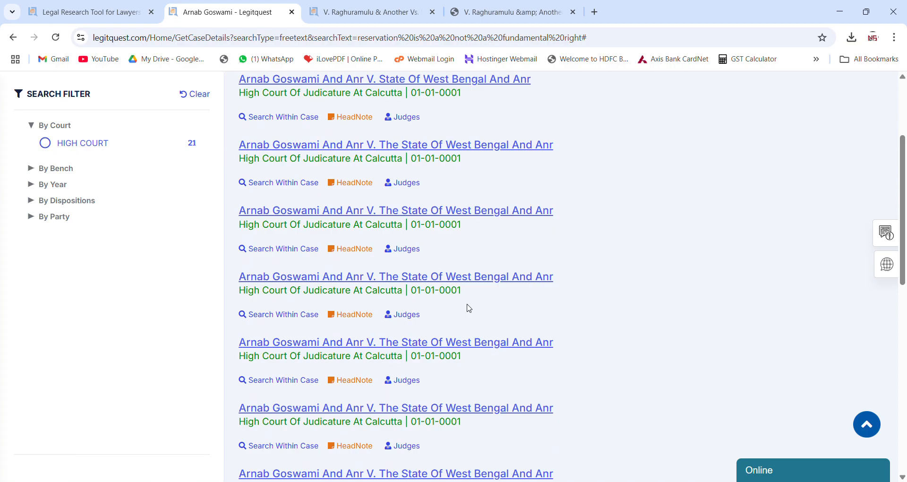
scroll(469, 308, down, 6)
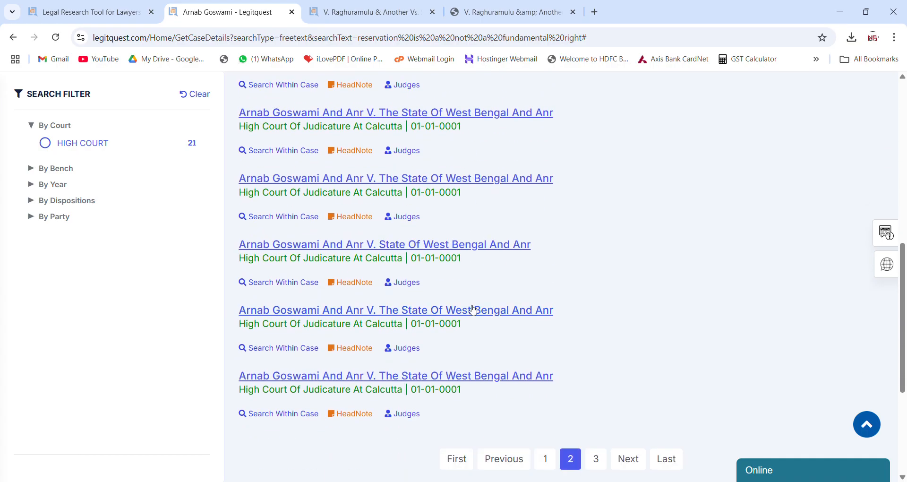
scroll(474, 310, down, 2)
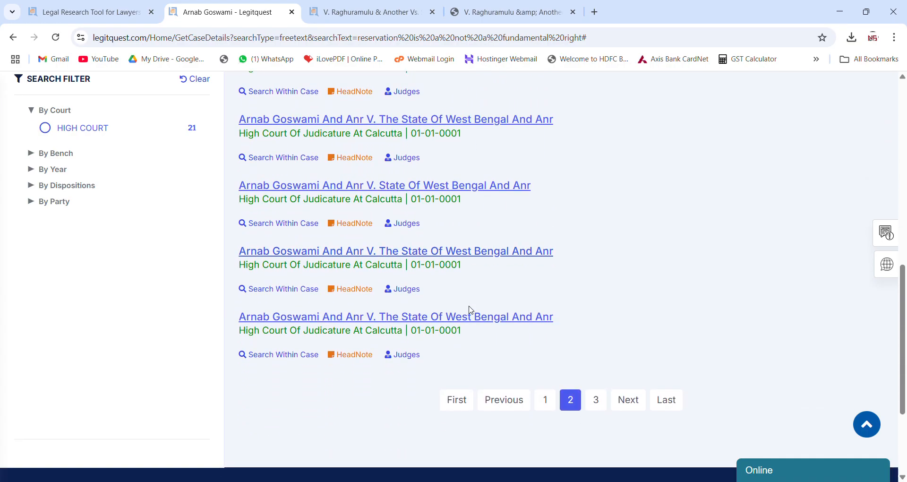
click(545, 400)
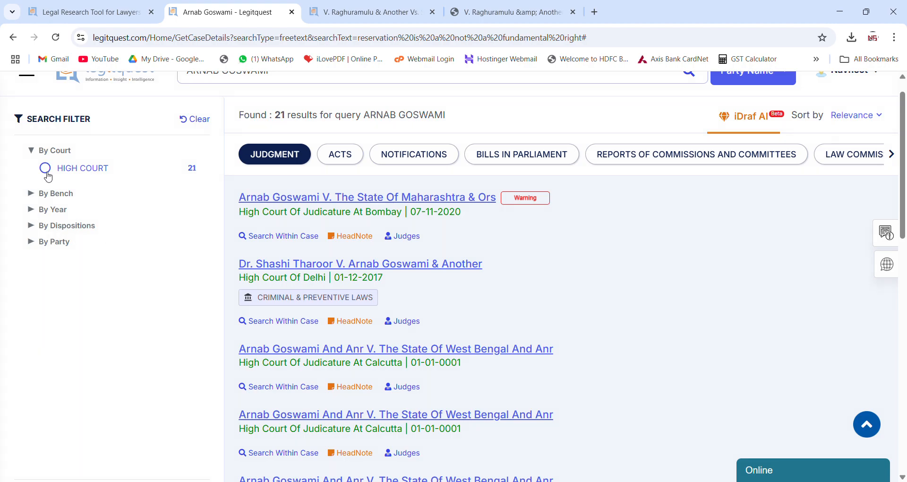
Open the Bombay High Court judgment Arnab Goswami v. The State Of Maharashtra & Ors and look over its treatment chart and opening paragraphs.
click(333, 201)
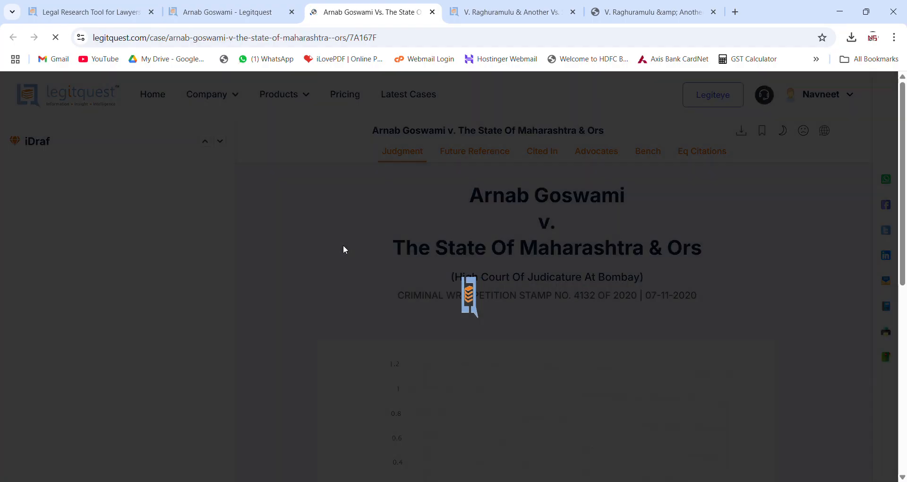
scroll(803, 302, down, 5)
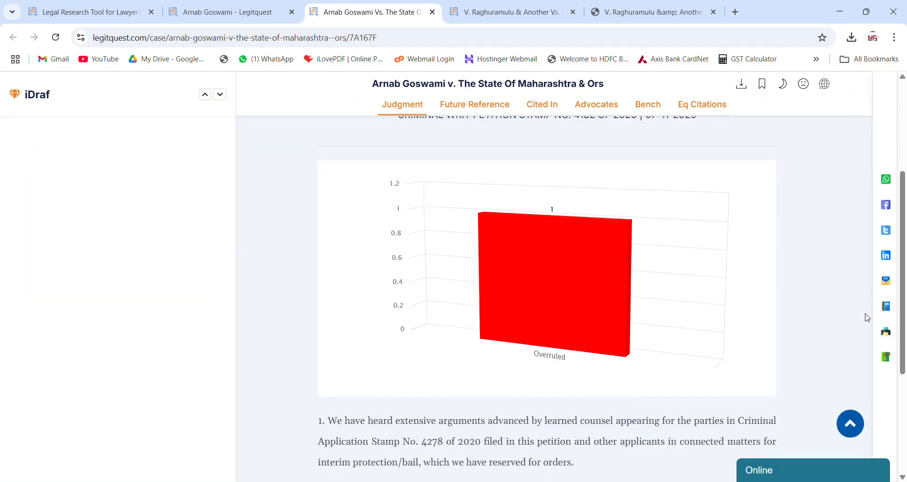
scroll(759, 304, up, 1)
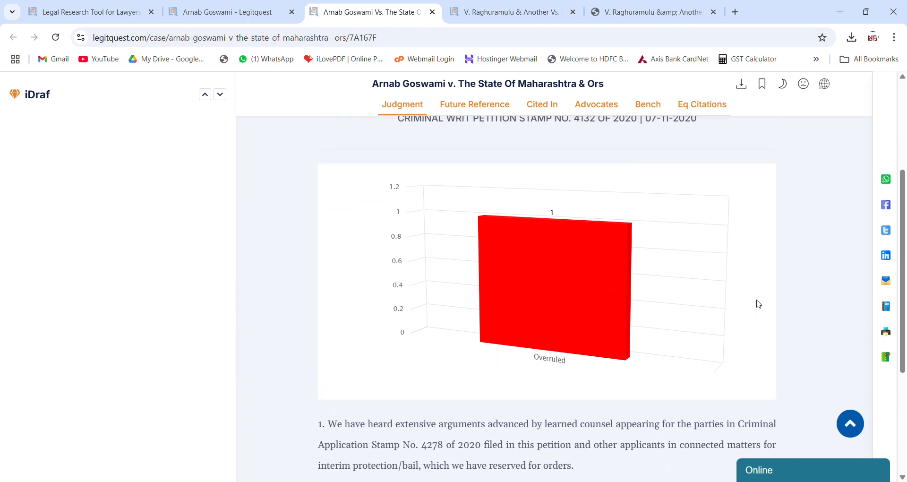
scroll(759, 304, up, 2)
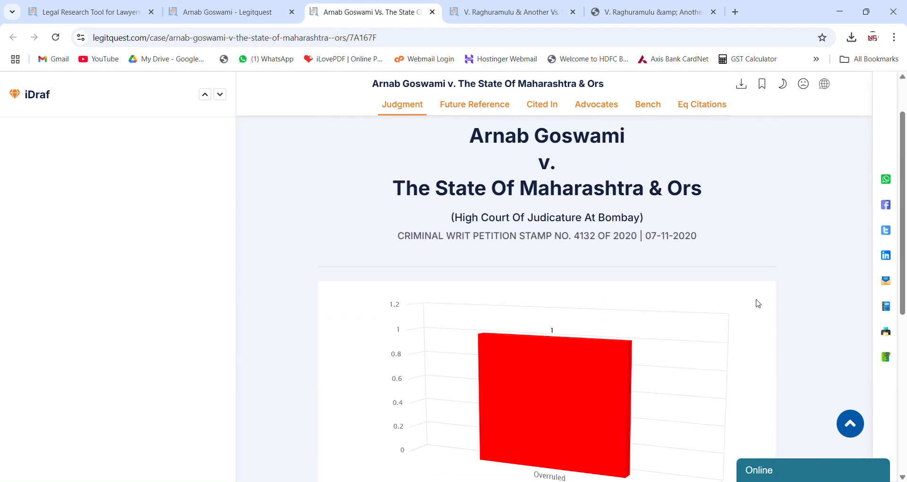
scroll(535, 330, down, 5)
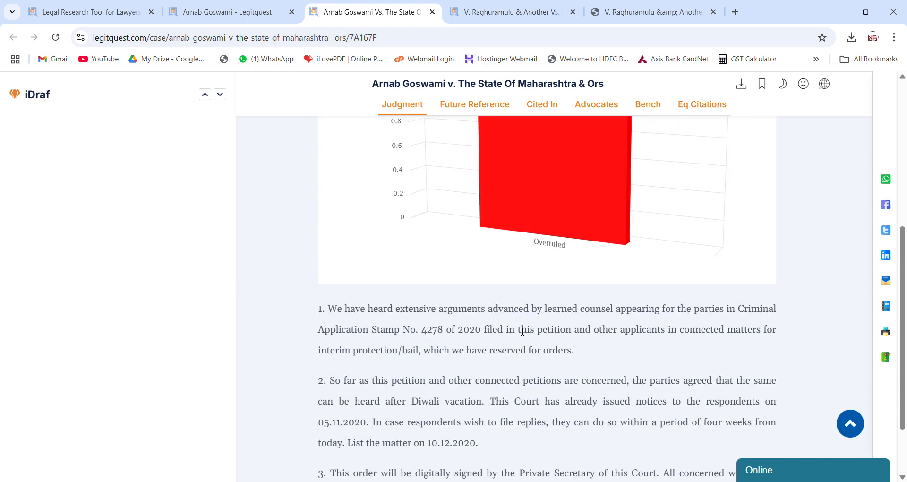
scroll(535, 330, up, 3)
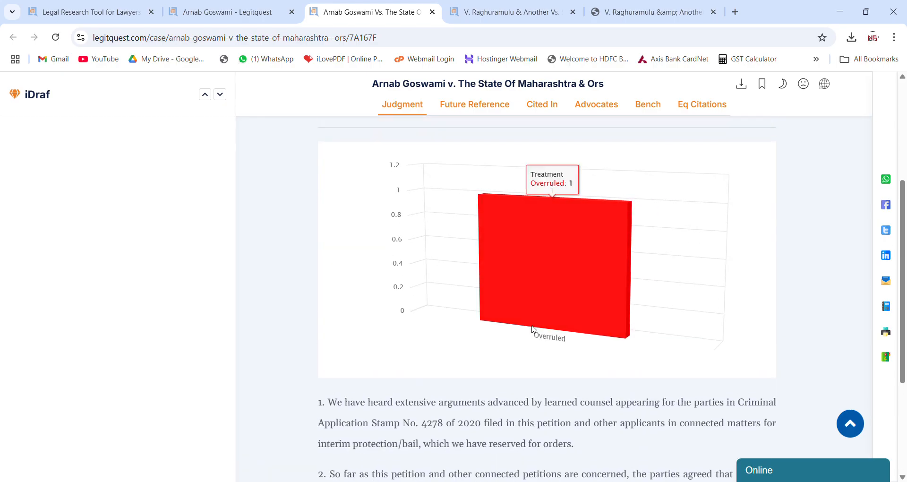
Follow the Overruled treatment to the Supreme Court judgment Arnab Manoranjan Goswami v. The State Of Maharashtra & Ors and look over its treatment chart.
click(532, 294)
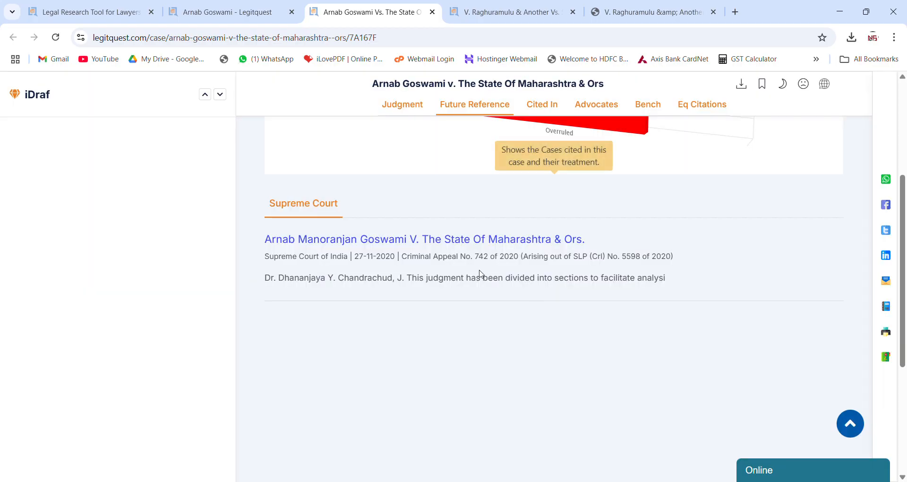
click(455, 240)
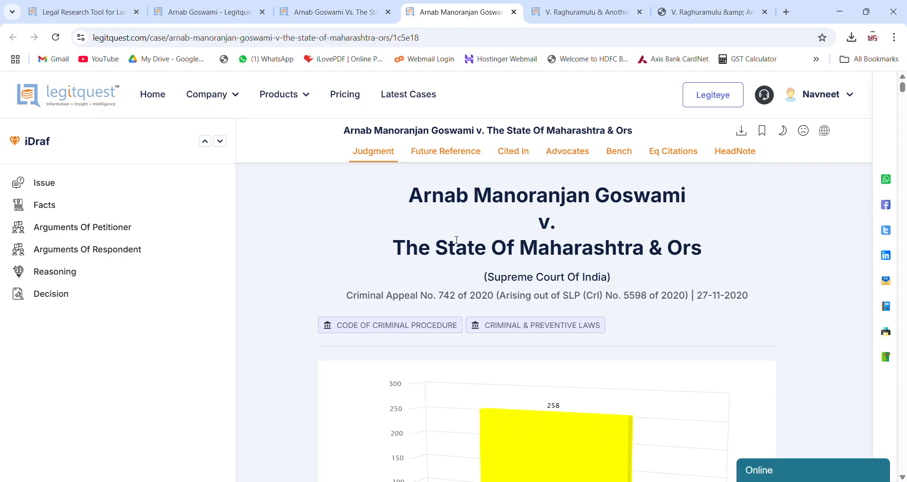
scroll(636, 344, down, 3)
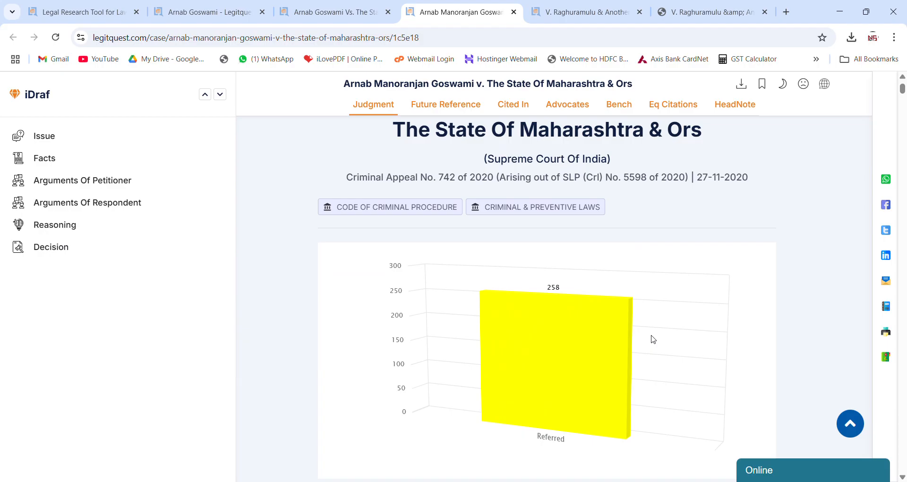
scroll(676, 336, down, 1)
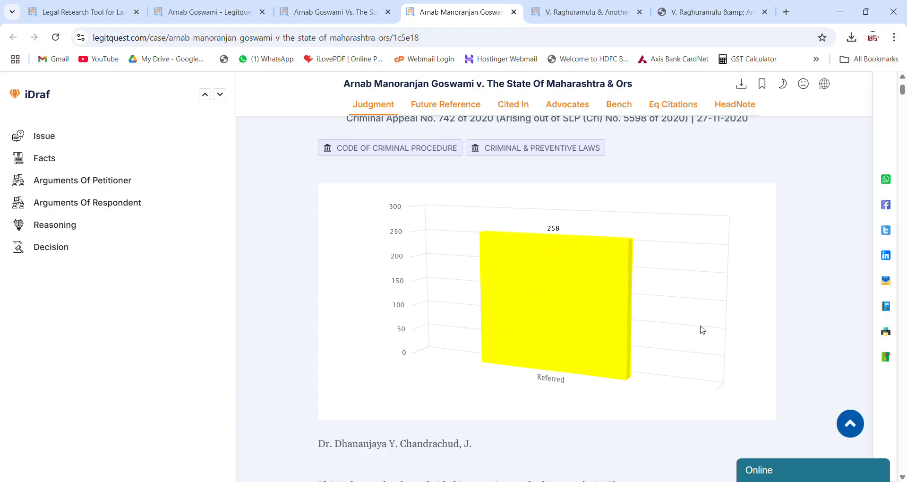
scroll(703, 330, down, 3)
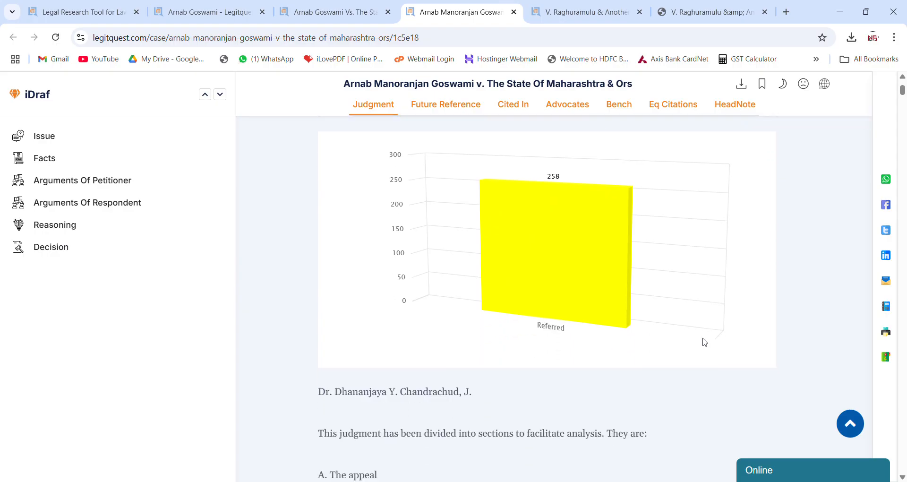
scroll(703, 355, up, 3)
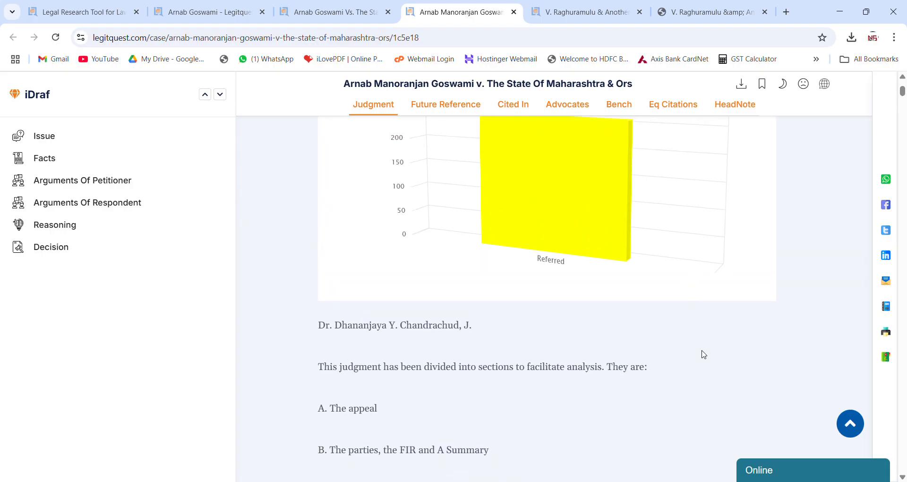
Open the future references behind the Referred treatment and browse the Supreme Court cases that cite the judgment.
mouse_move(616, 334)
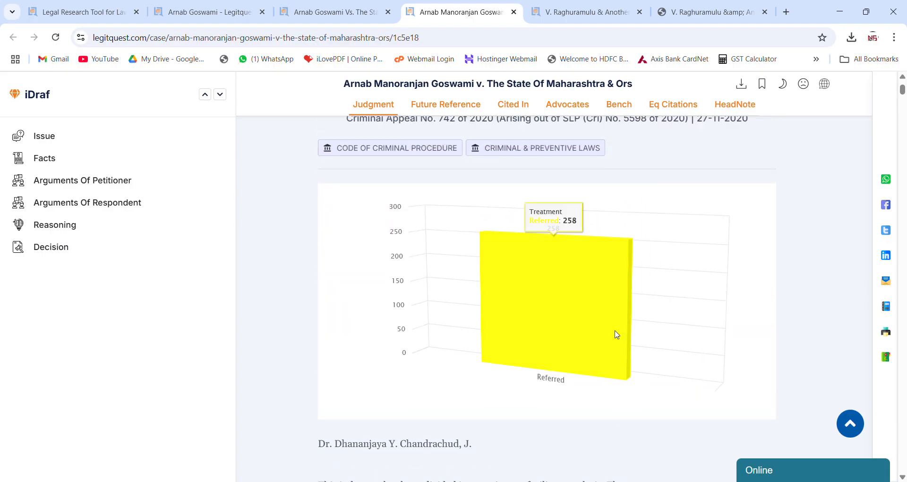
click(563, 311)
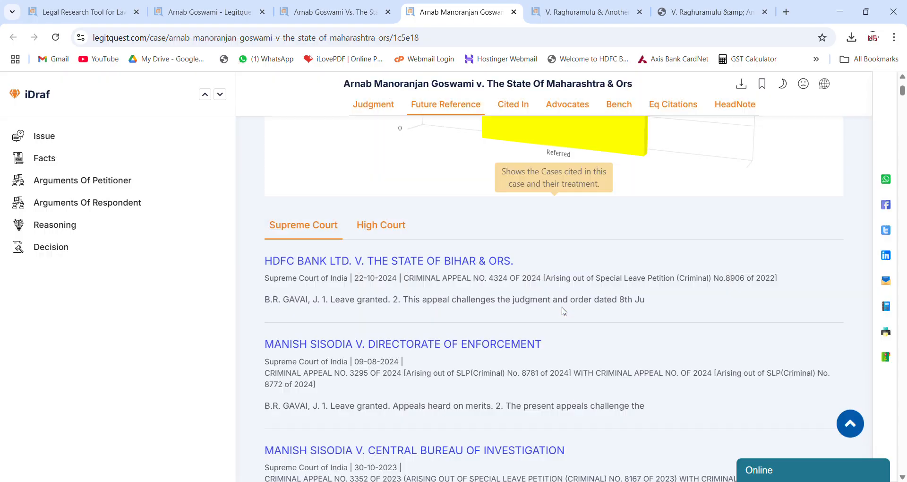
scroll(589, 311, down, 3)
scroll(589, 311, up, 5)
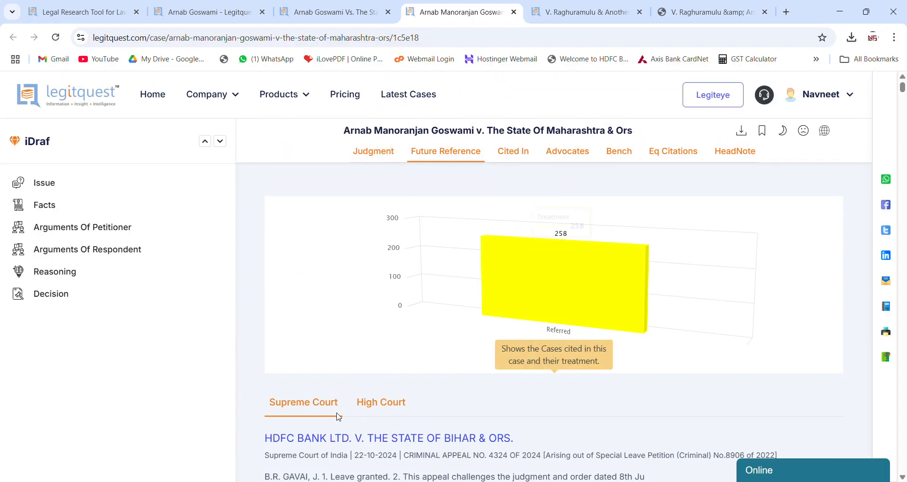
scroll(497, 423, down, 1)
scroll(497, 423, down, 8)
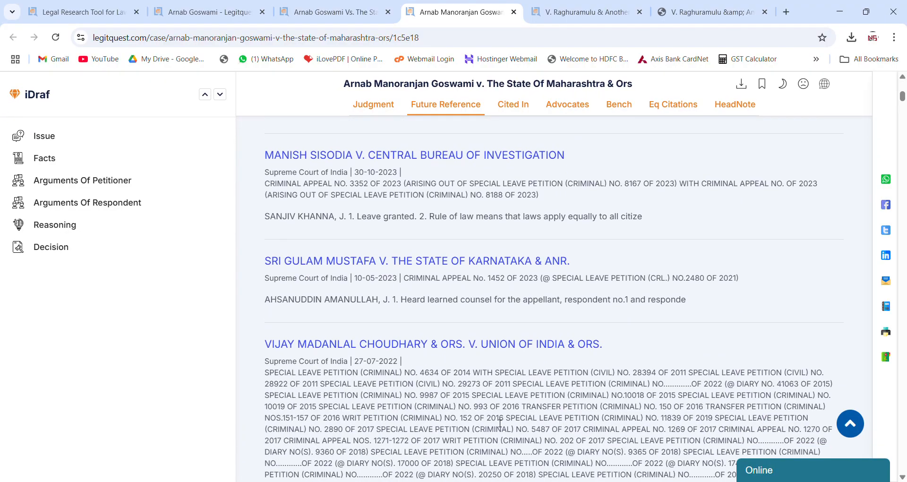
scroll(501, 421, up, 4)
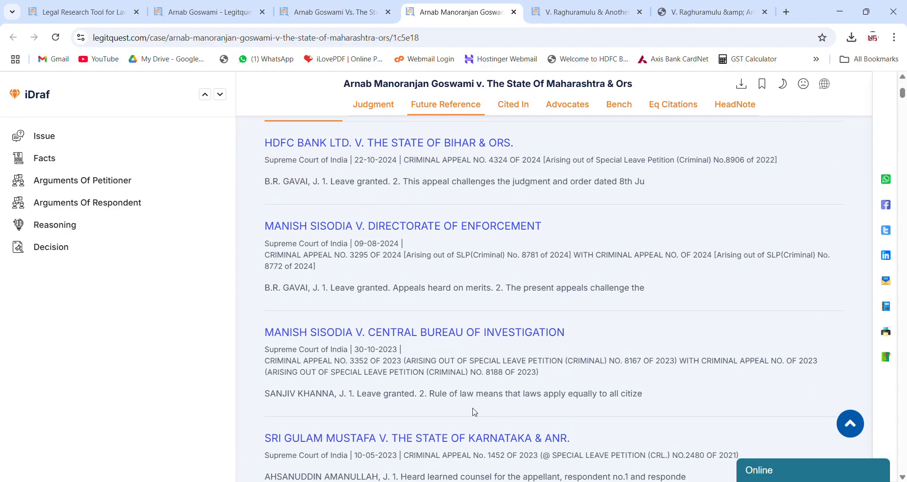
Look through more of the Supreme Court cases listed as future references of the Arnab Manoranjan Goswami judgment.
scroll(392, 353, up, 1)
scroll(480, 342, down, 4)
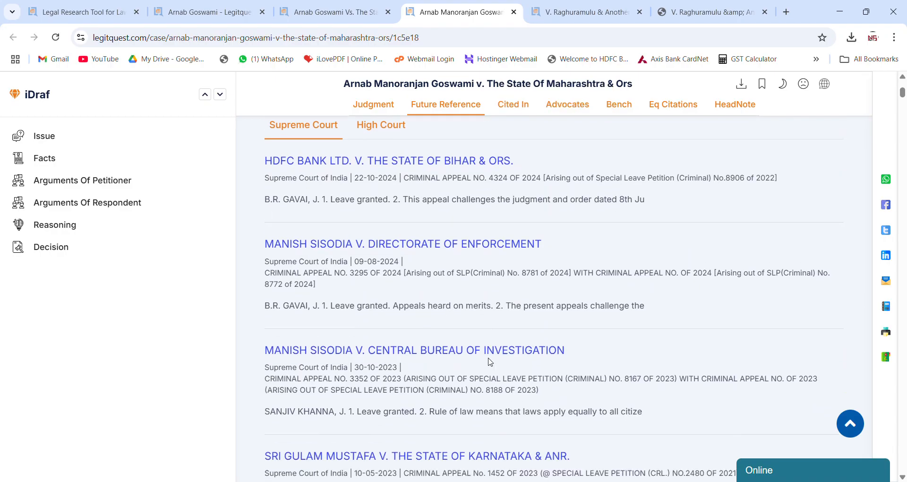
scroll(505, 387, up, 6)
scroll(506, 388, down, 10)
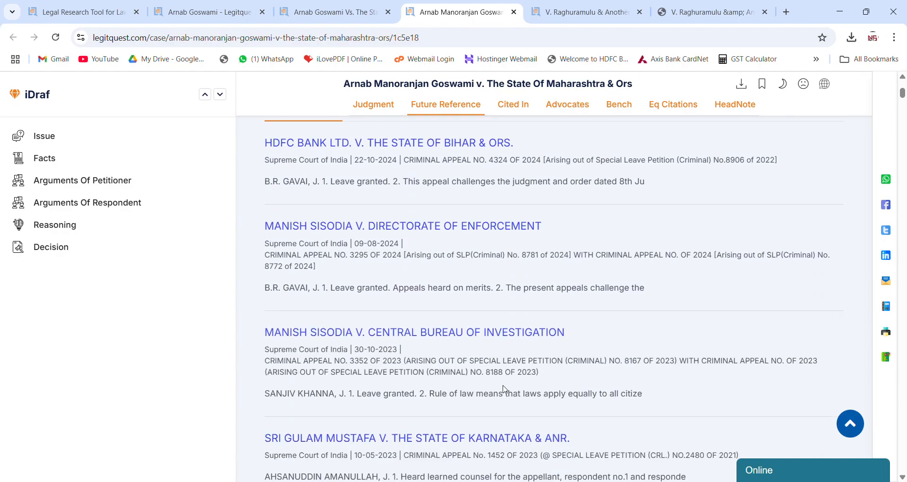
scroll(507, 391, down, 10)
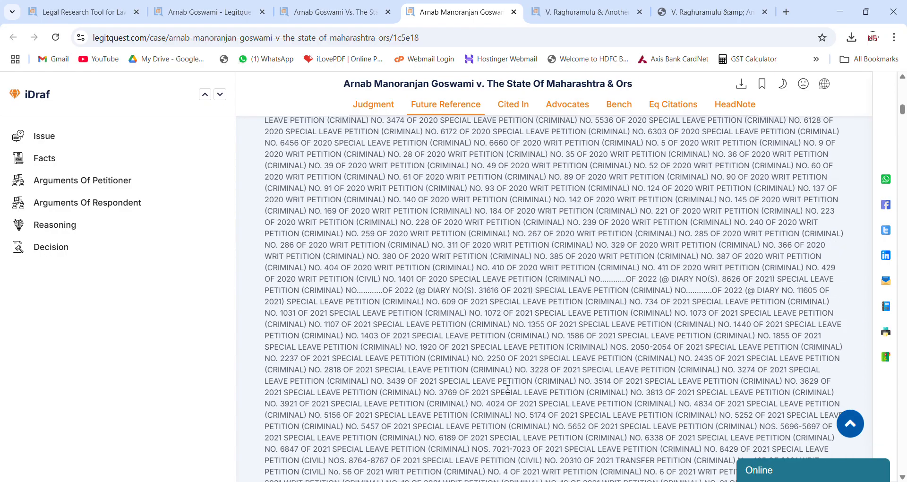
scroll(527, 349, up, 15)
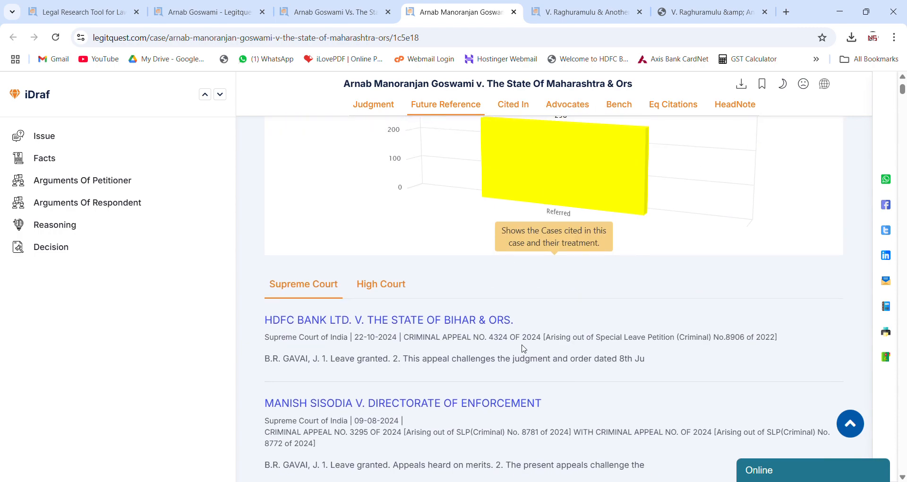
scroll(524, 348, up, 3)
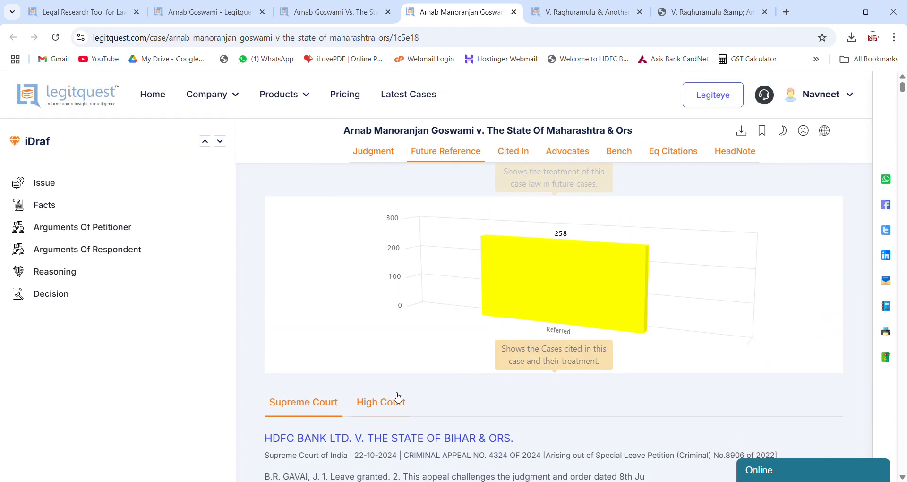
Switch the future references to the High Court cases and look over the list and the treatment chart.
click(383, 403)
scroll(520, 420, down, 1)
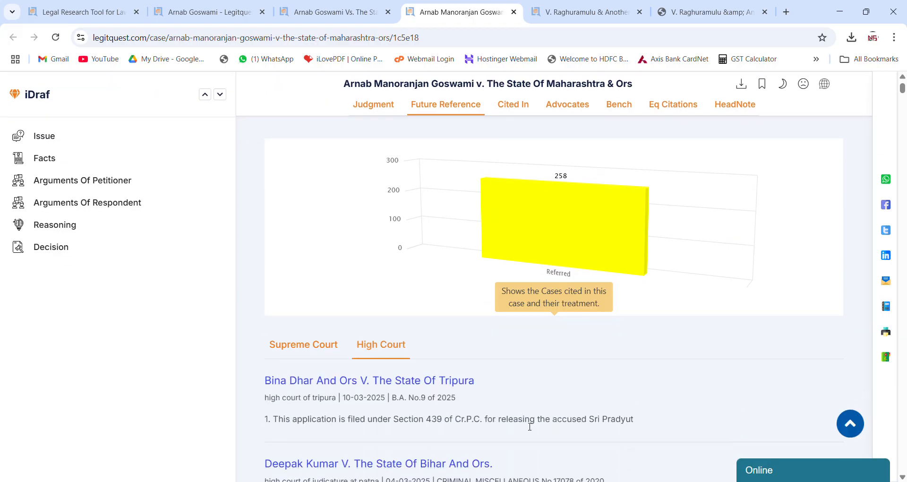
scroll(530, 427, down, 3)
scroll(532, 427, up, 4)
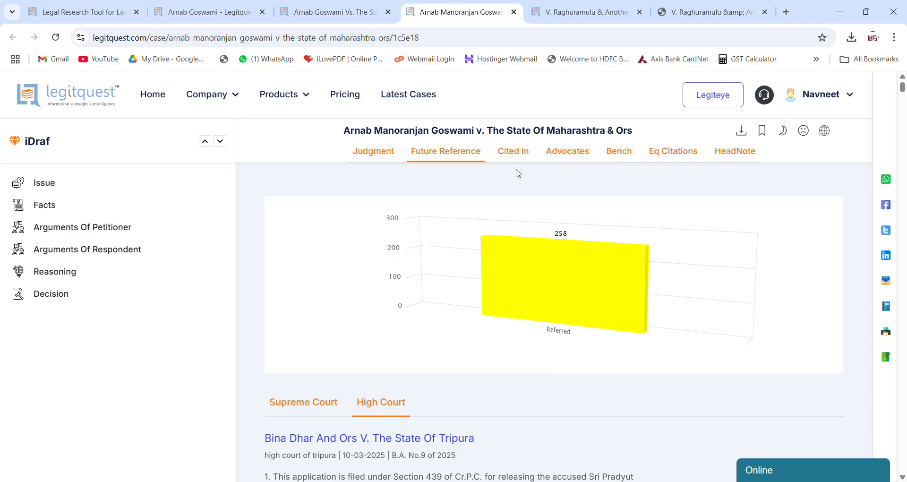
View the judgment's equivalent citations and headnote, and return to the judgment text with its treatment chart.
click(674, 153)
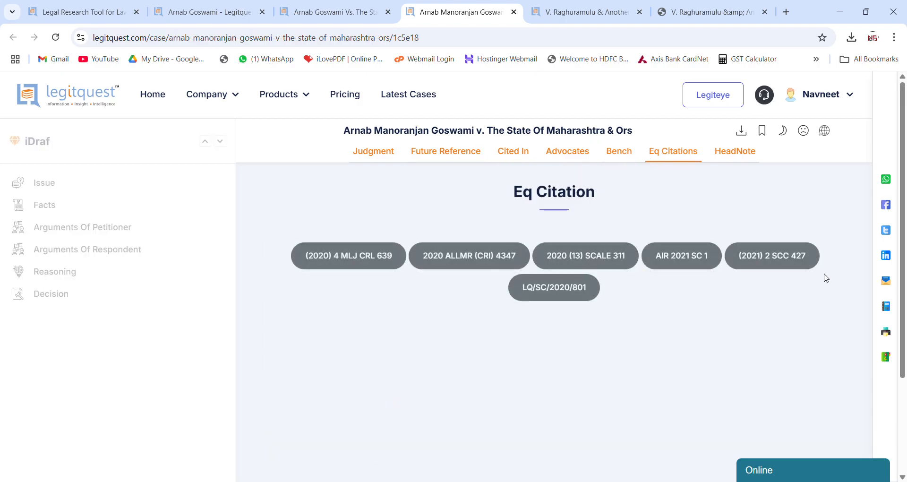
click(747, 159)
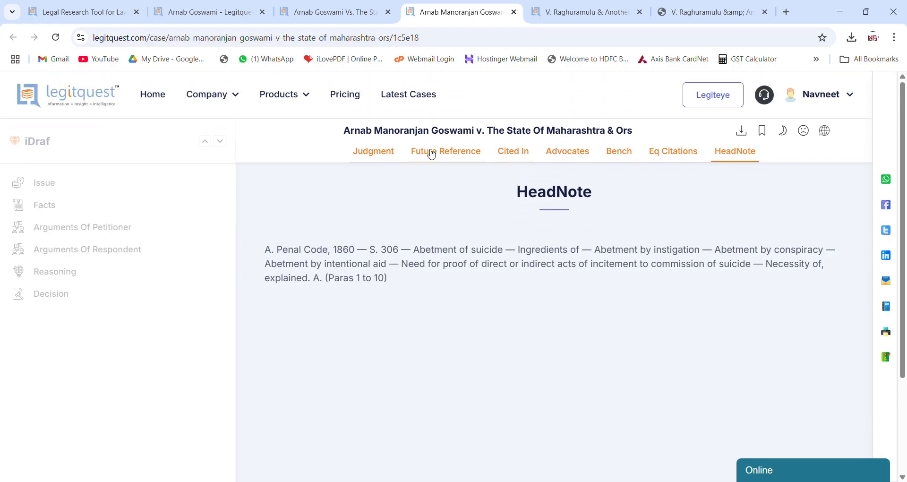
click(376, 151)
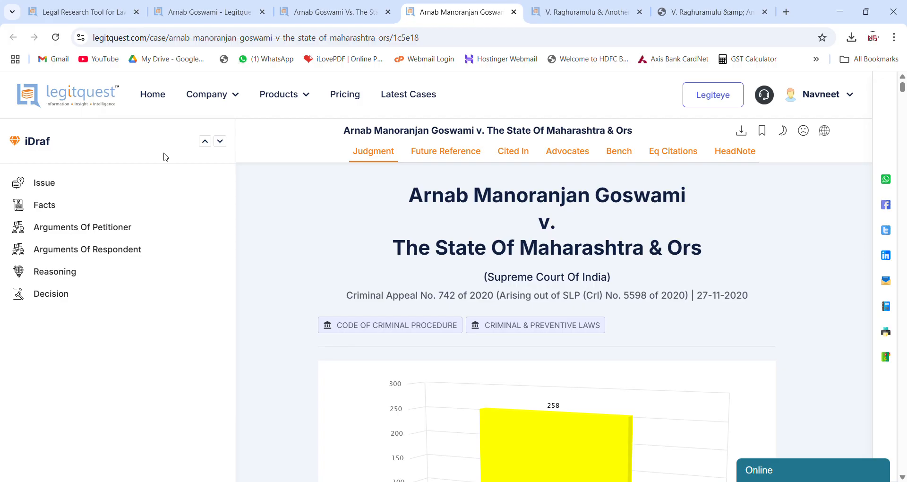
scroll(320, 147, down, 5)
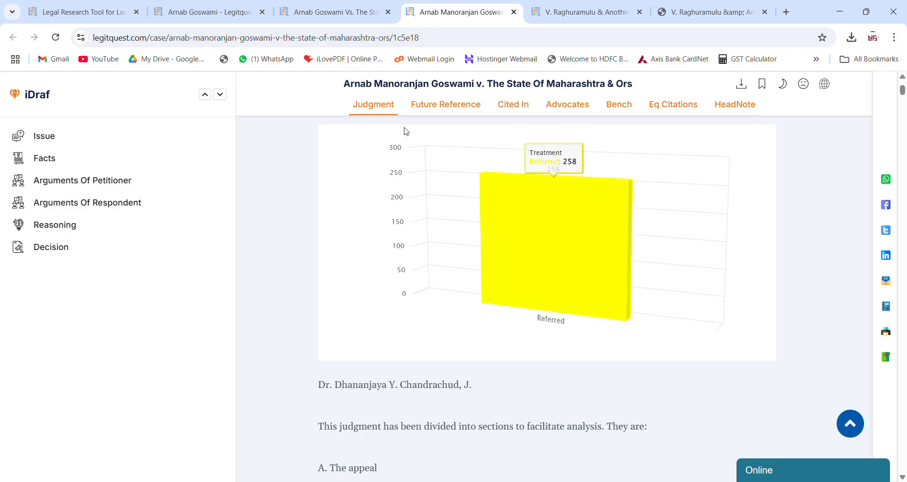
Return to the search results and search by act name for Negotiable Instruments (amendment) Act, 2015, section 138.
click(289, 5)
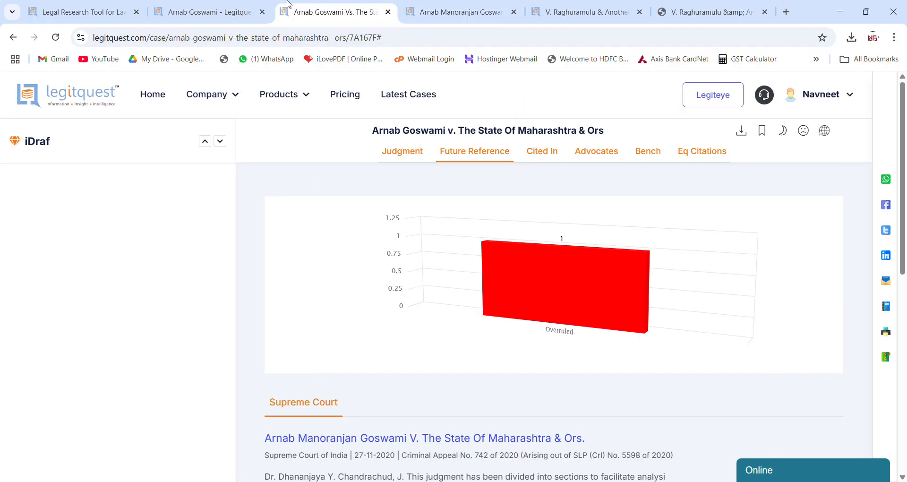
click(249, 6)
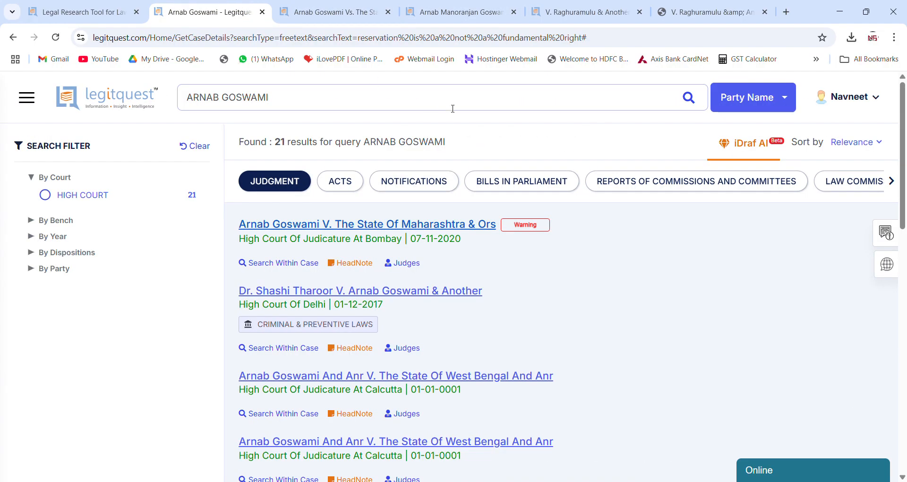
click(735, 99)
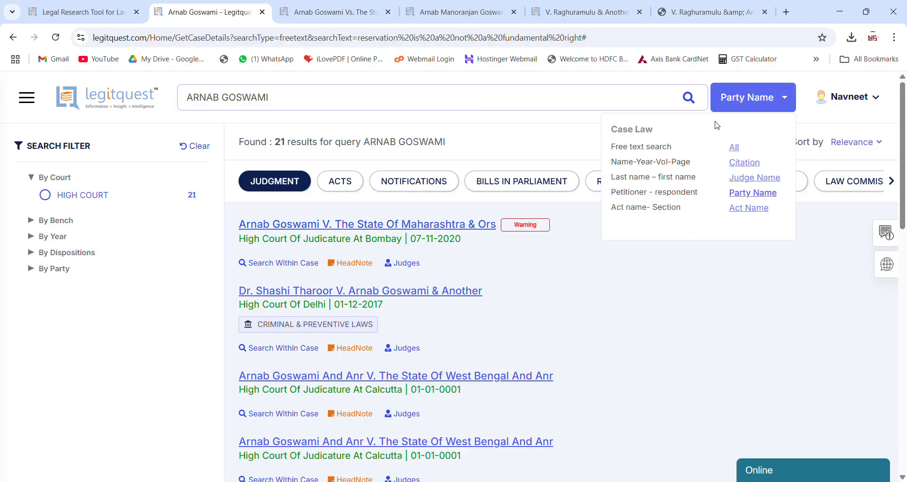
click(751, 208)
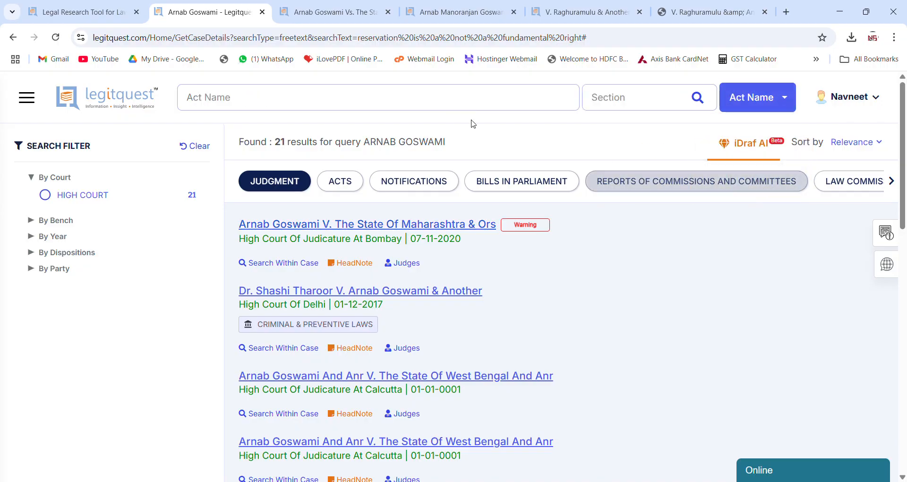
click(261, 99)
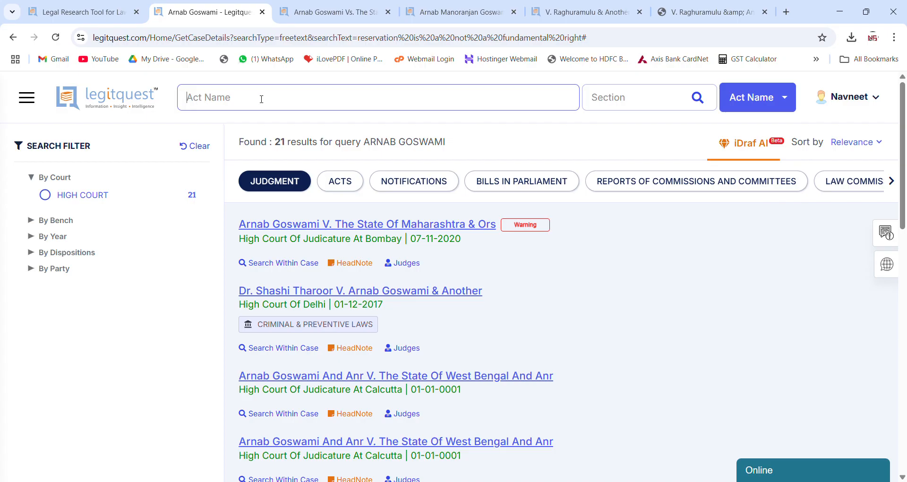
text(NE)
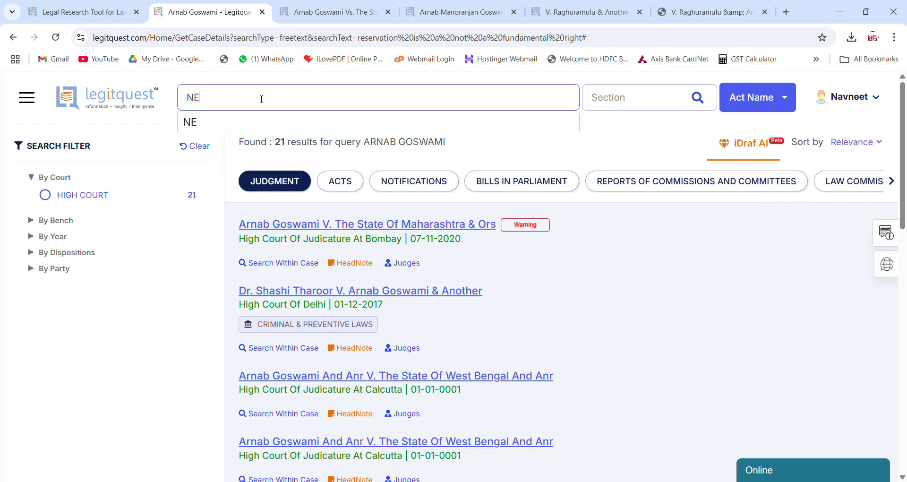
text(GOTIA)
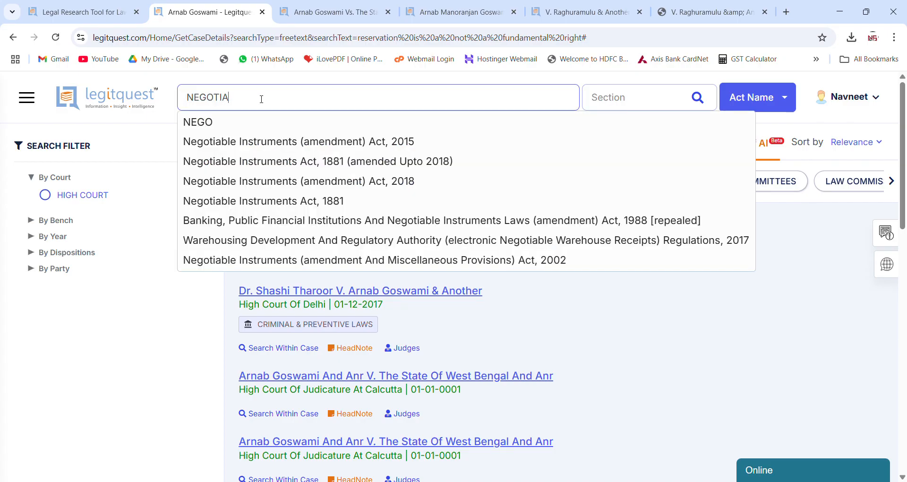
key(Down)
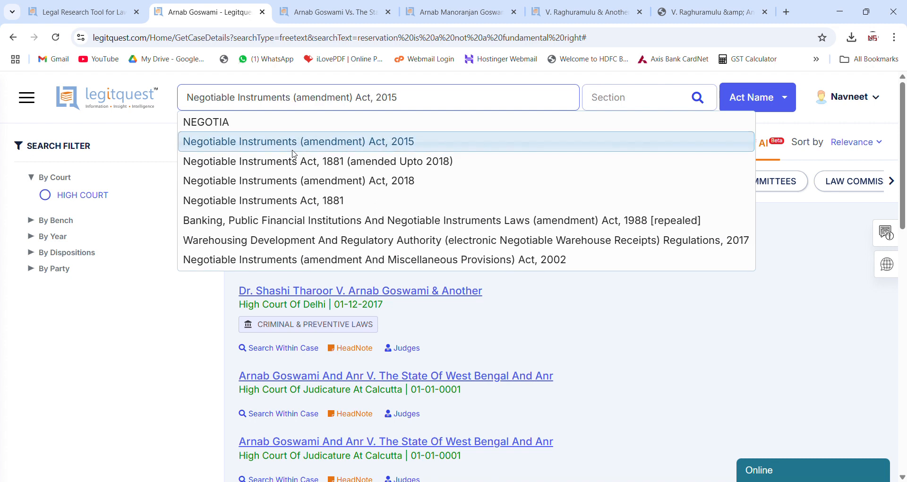
key(Return)
click(603, 108)
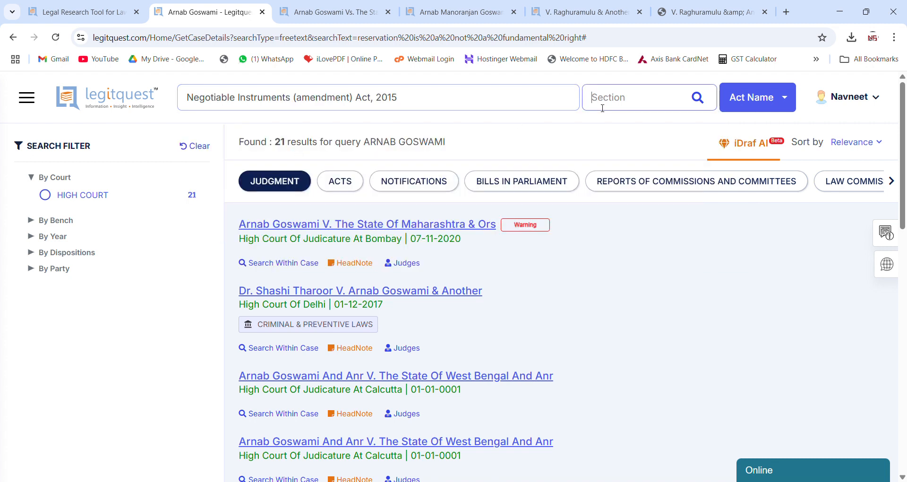
text(138)
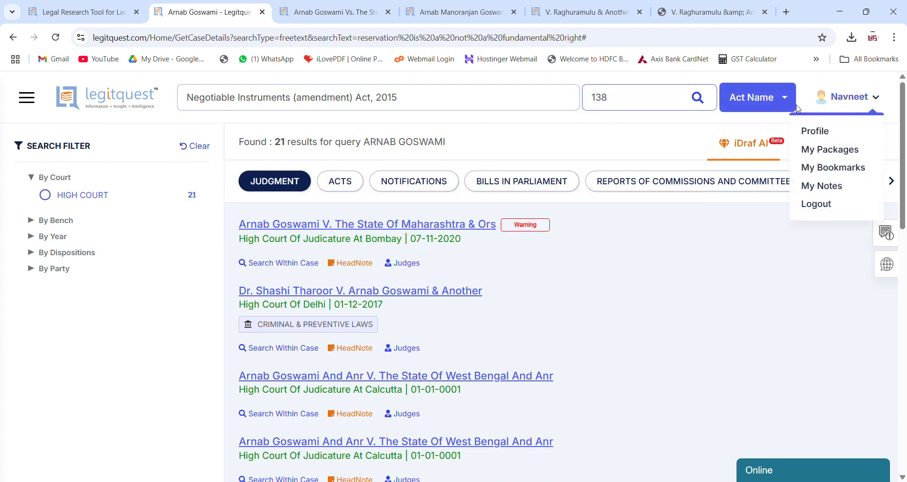
click(705, 101)
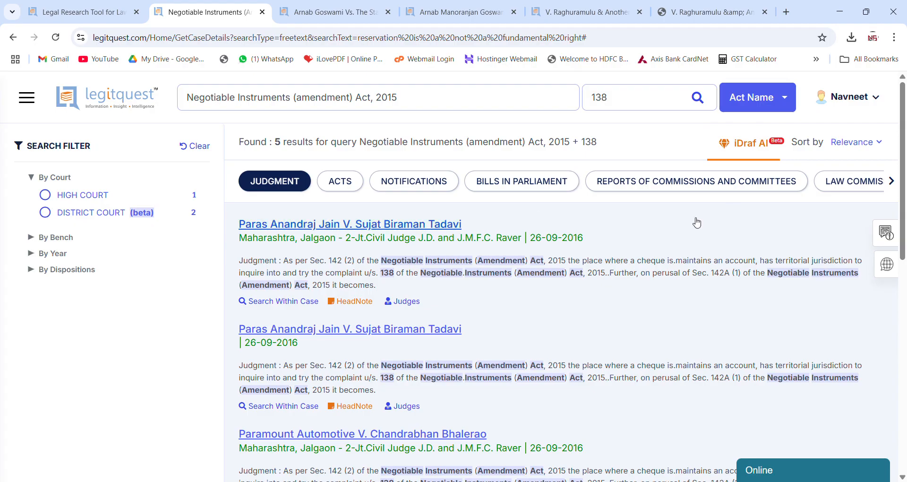
Change the act to Negotiable Instruments Act, 1881 and rerun the search for section 138.
click(429, 98)
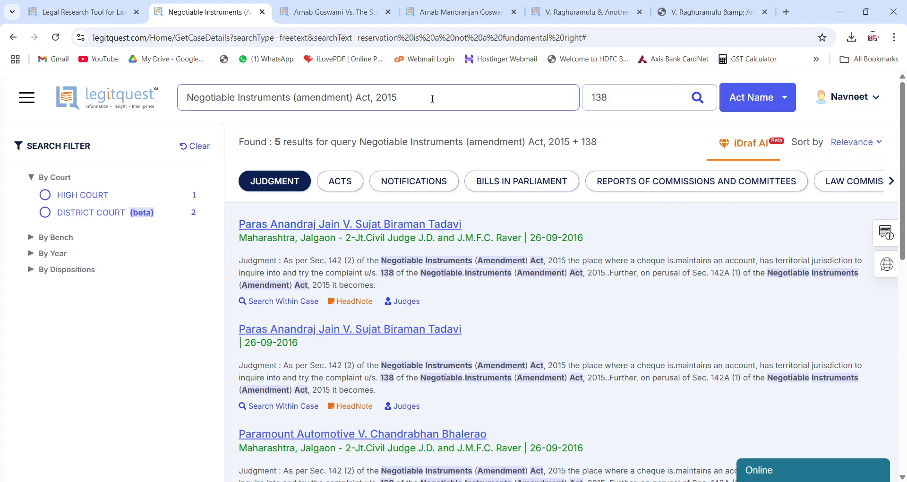
key(BackSpace)
key(BackSpace)
key(BackSpace)
key(BackSpace)
key(BackSpace)
key(BackSpace)
key(BackSpace)
key(BackSpace)
key(BackSpace)
key(BackSpace)
key(BackSpace)
key(BackSpace)
key(BackSpace)
key(BackSpace)
key(BackSpace)
key(BackSpace)
key(BackSpace)
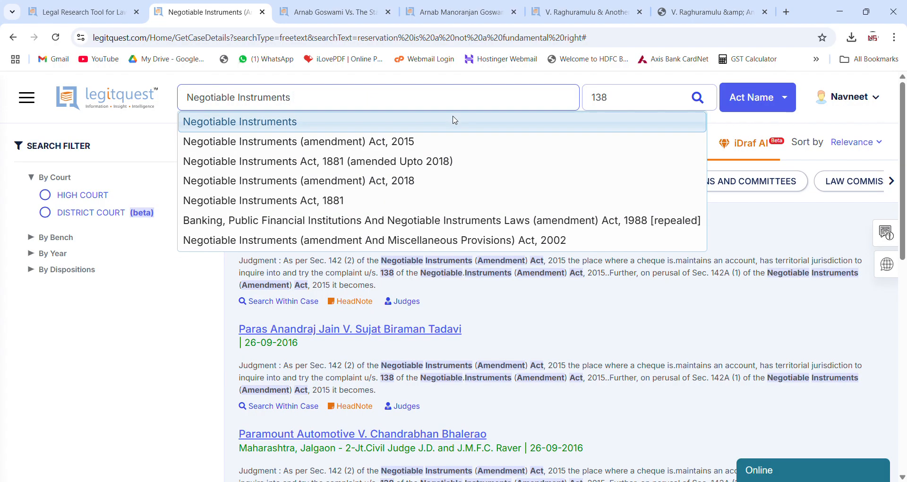
click(430, 201)
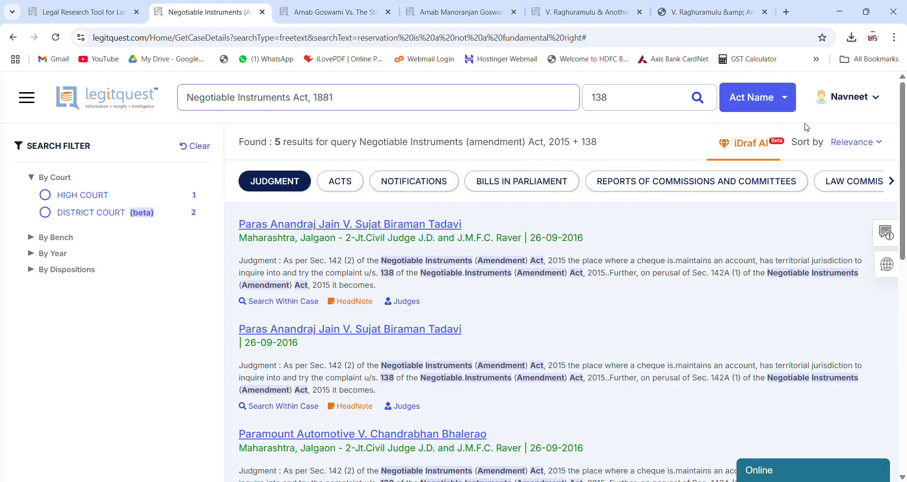
click(697, 97)
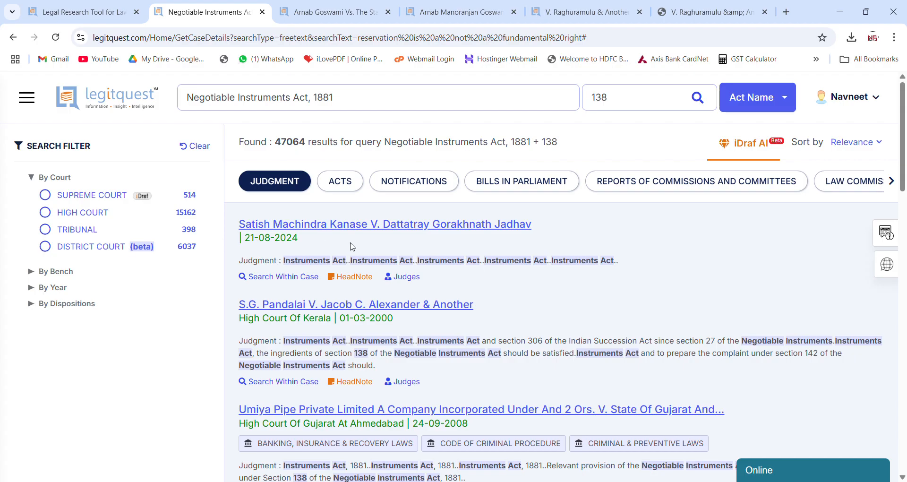
Expand the dispositions filter and view the Acts, Notifications and Bills in Parliament results for the same query.
click(72, 304)
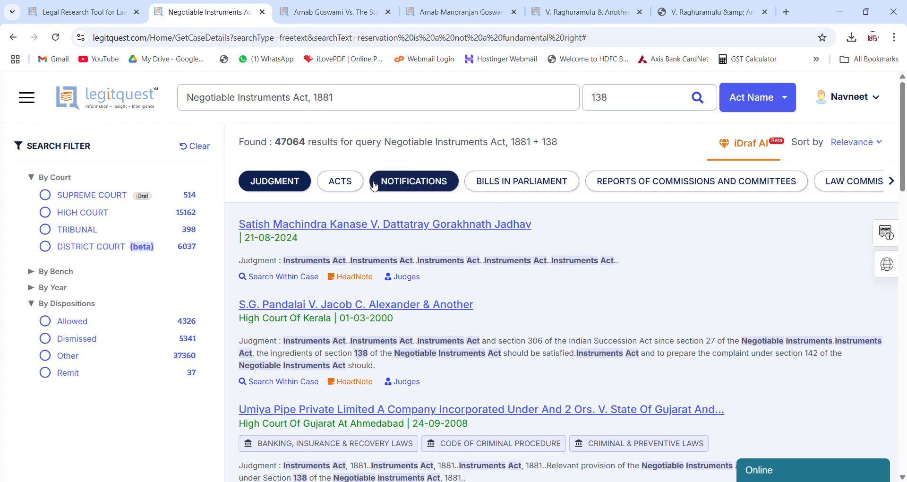
click(348, 189)
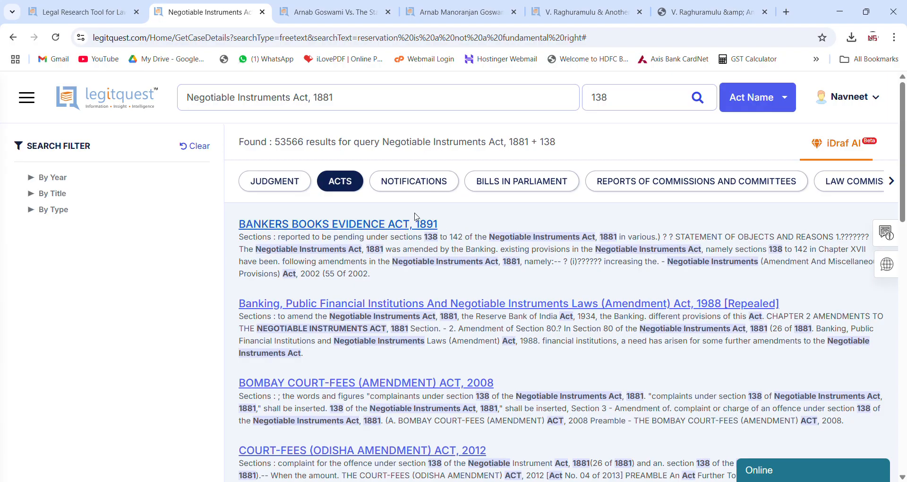
click(425, 191)
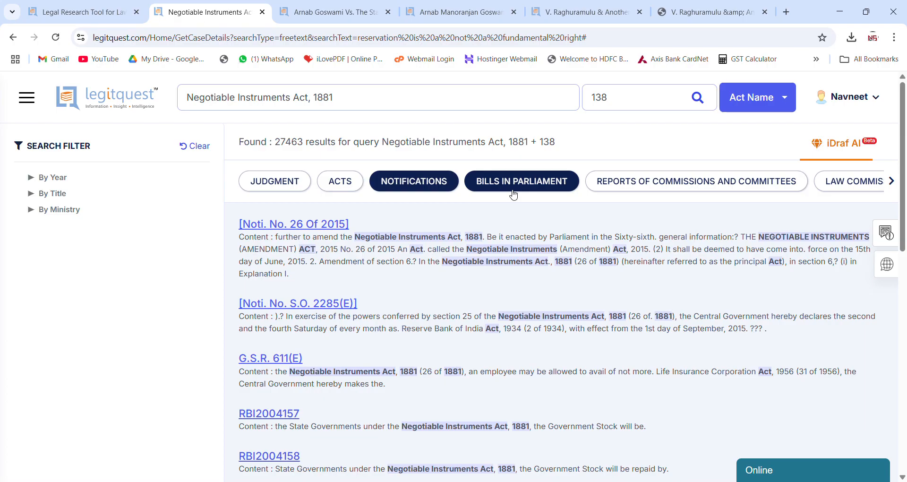
click(513, 194)
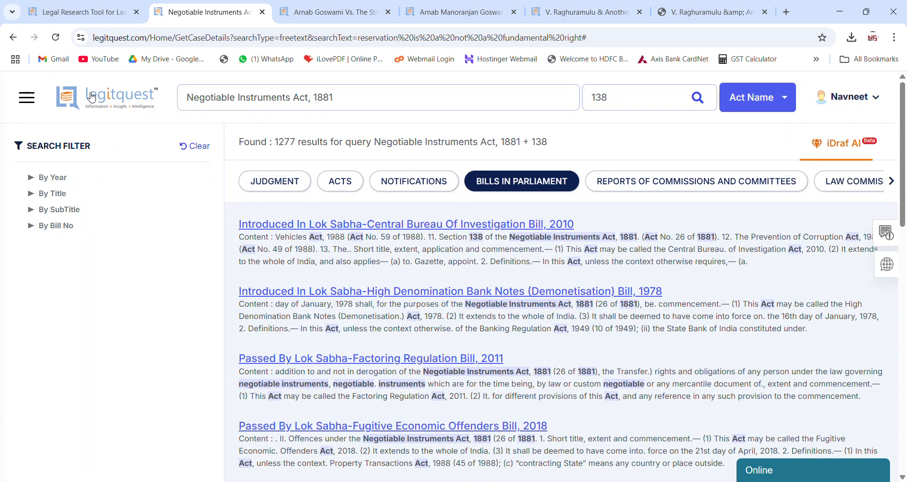
Go to the site's home page, open the Latest Legal News roundup and browse its articles.
click(26, 98)
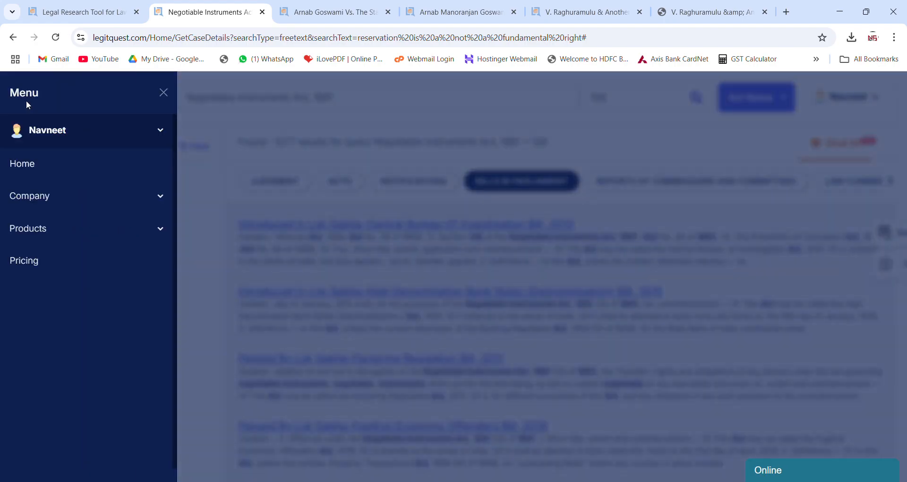
click(60, 163)
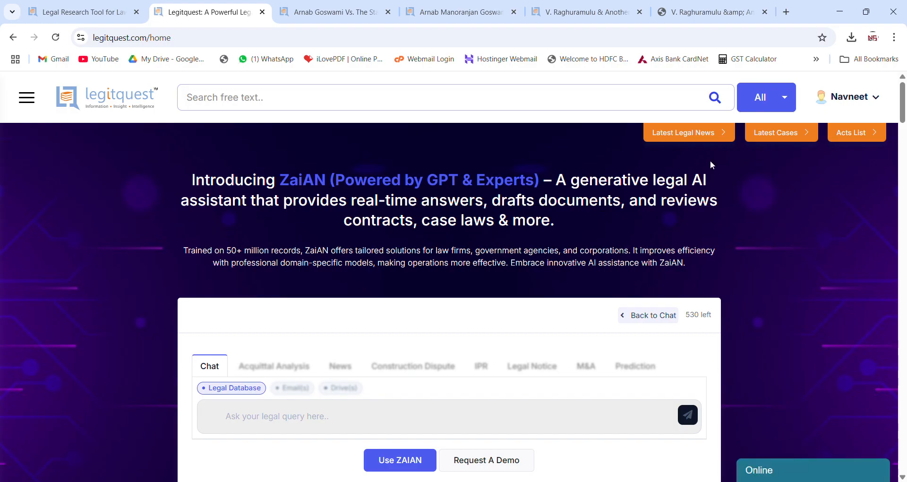
click(704, 137)
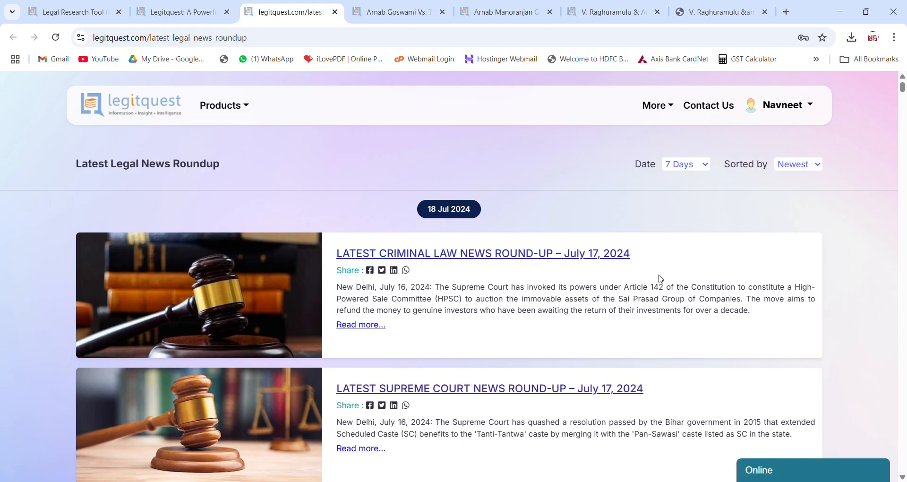
scroll(662, 280, down, 2)
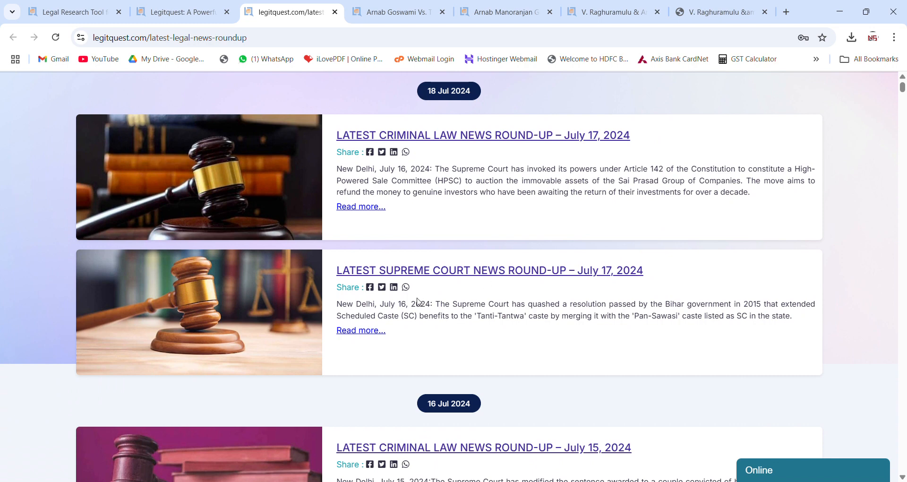
scroll(561, 316, down, 3)
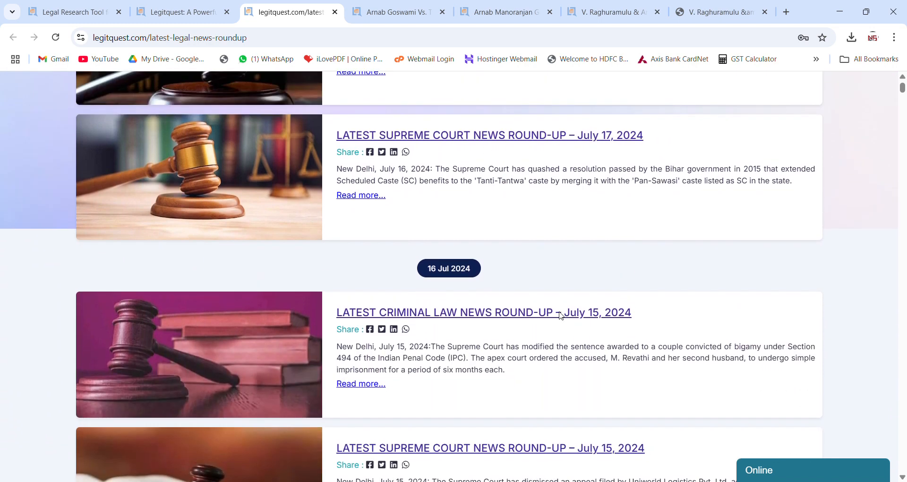
Open the Latest Supreme Court News Round-Up of July 17, 2024 and look through its Constitution Law and CPC items.
scroll(561, 315, up, 3)
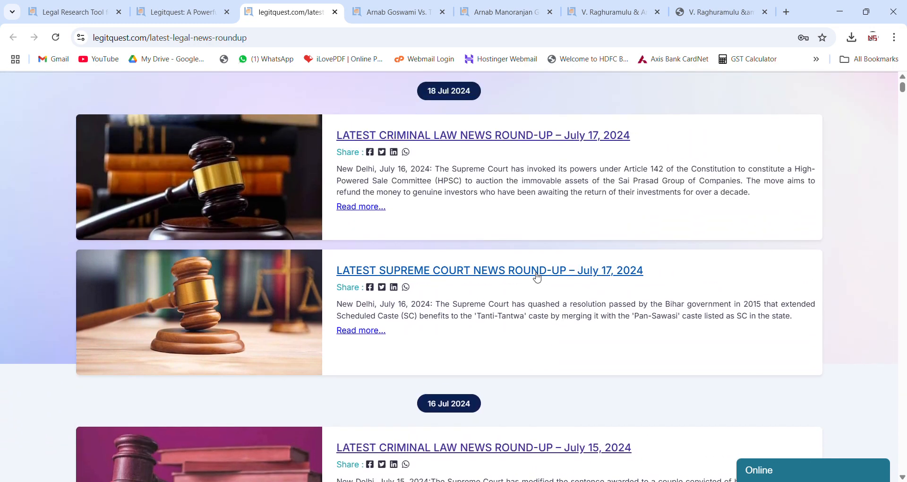
click(539, 278)
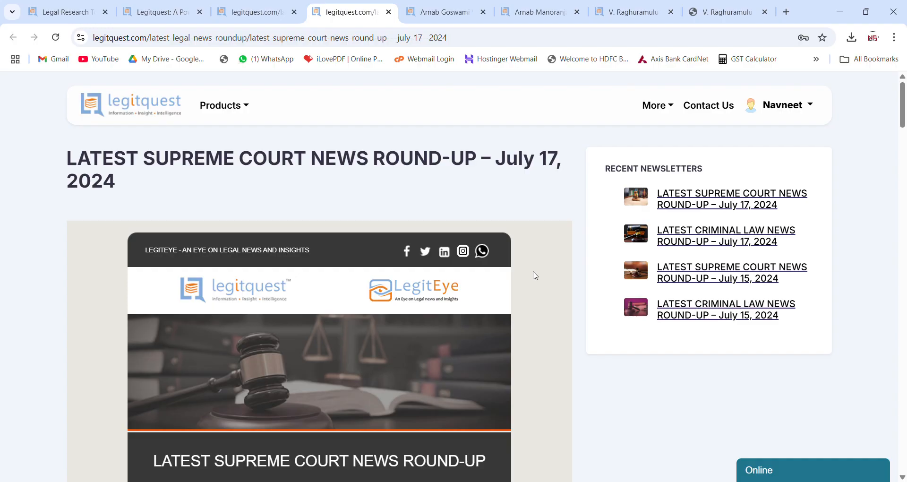
scroll(567, 349, down, 4)
scroll(569, 364, down, 3)
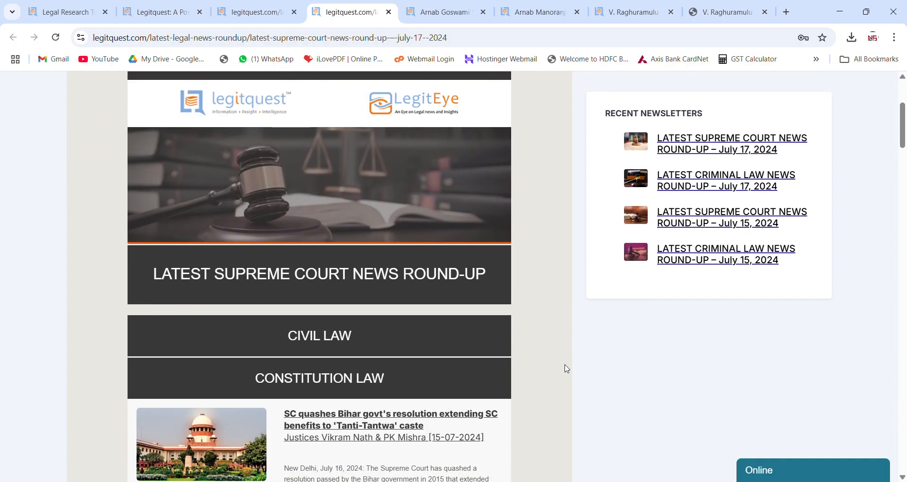
scroll(566, 368, down, 3)
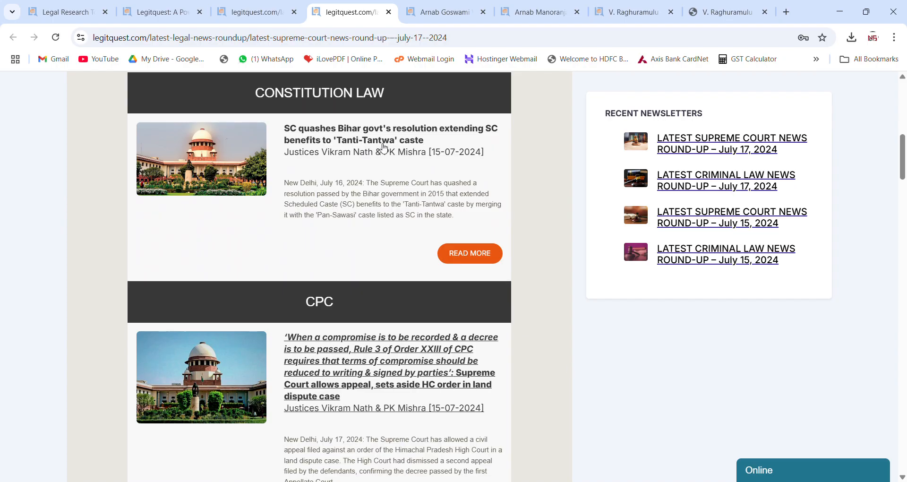
scroll(483, 296, down, 2)
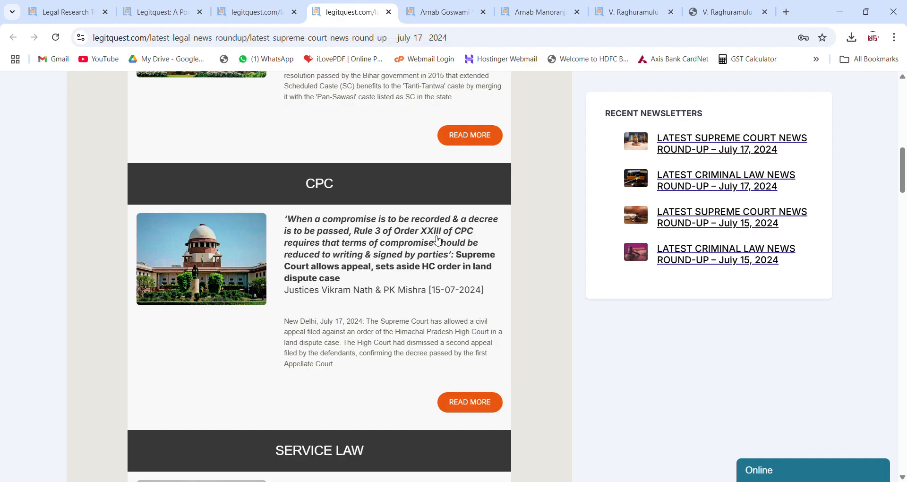
Open the full CPC article about compromise decrees under Rule 3 of Order XXIII and read through it.
click(479, 403)
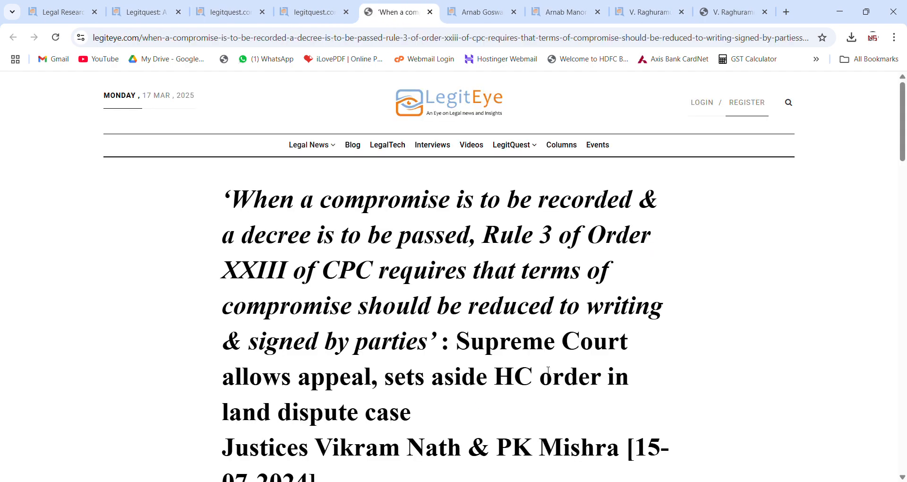
scroll(655, 337, down, 10)
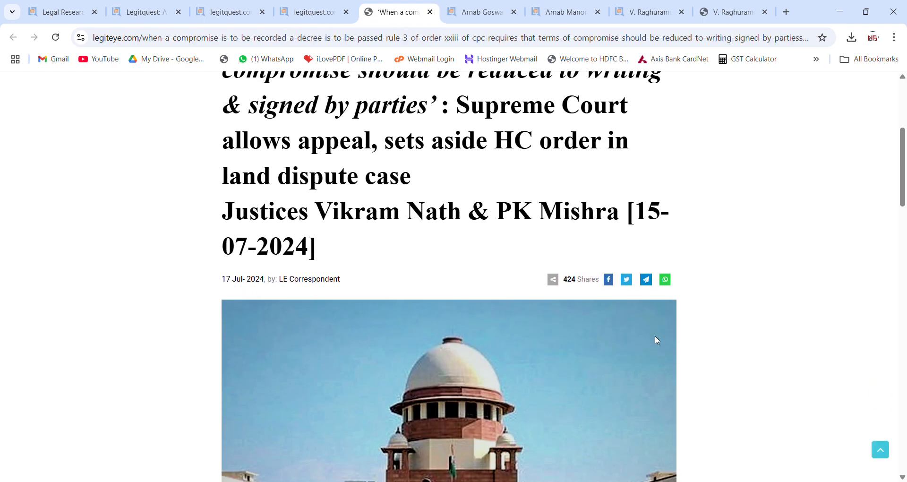
scroll(658, 341, down, 9)
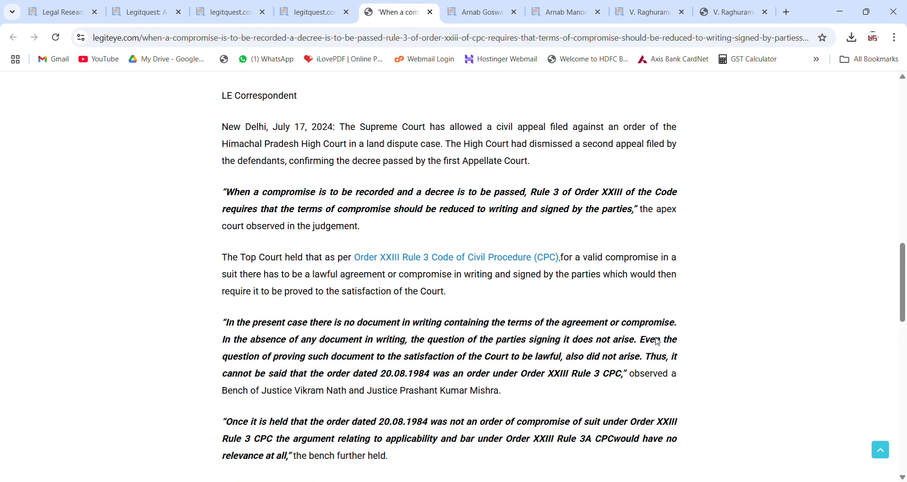
scroll(660, 343, up, 6)
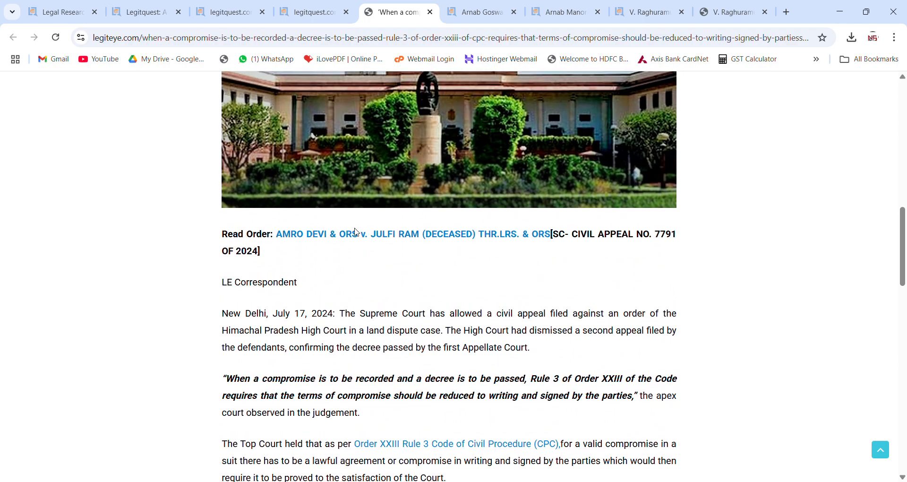
Open the Supreme Court judgment linked as the article's Read Order and skim its opening paragraphs.
click(359, 237)
scroll(562, 310, down, 3)
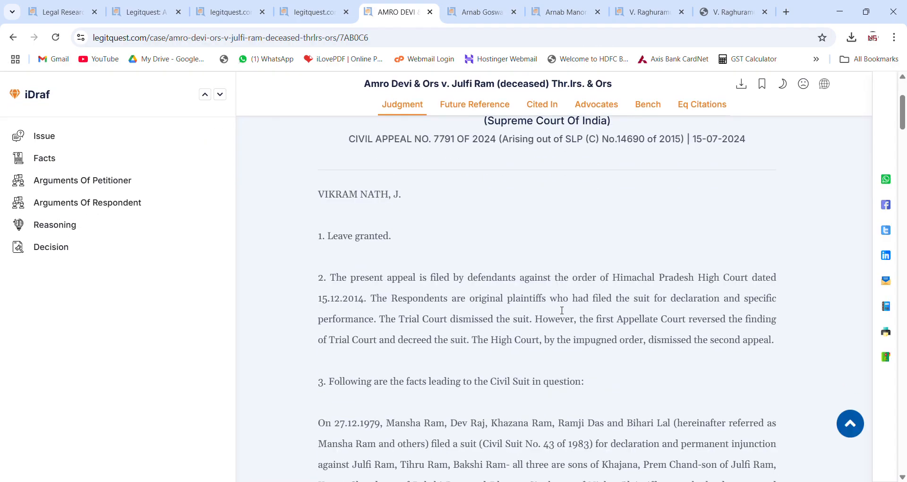
scroll(562, 310, down, 2)
scroll(562, 307, up, 5)
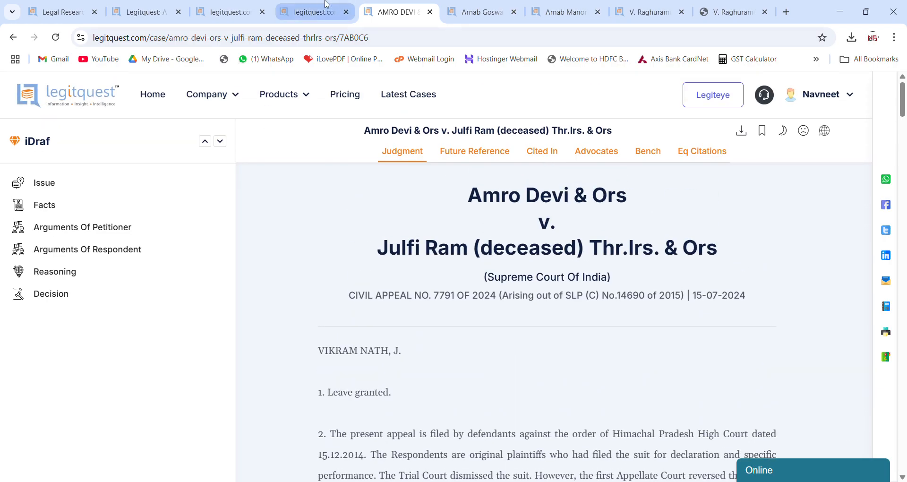
Go back to the July 17 Supreme Court round-up and look over the Latest Legal News Roundup list.
click(321, 6)
scroll(543, 302, up, 10)
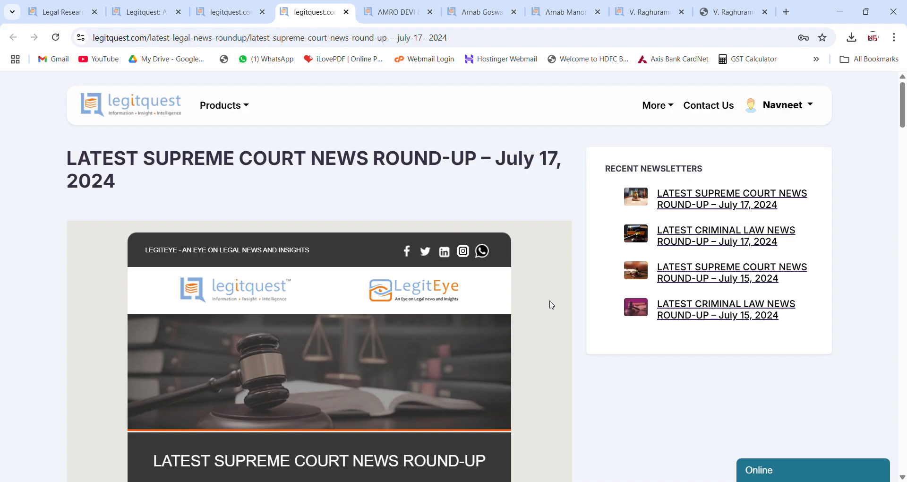
click(230, 12)
scroll(610, 335, down, 4)
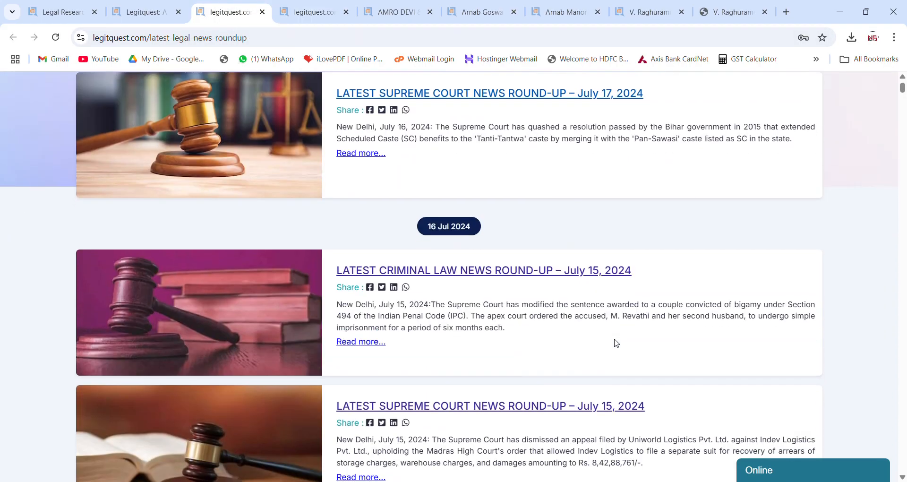
scroll(617, 342, up, 7)
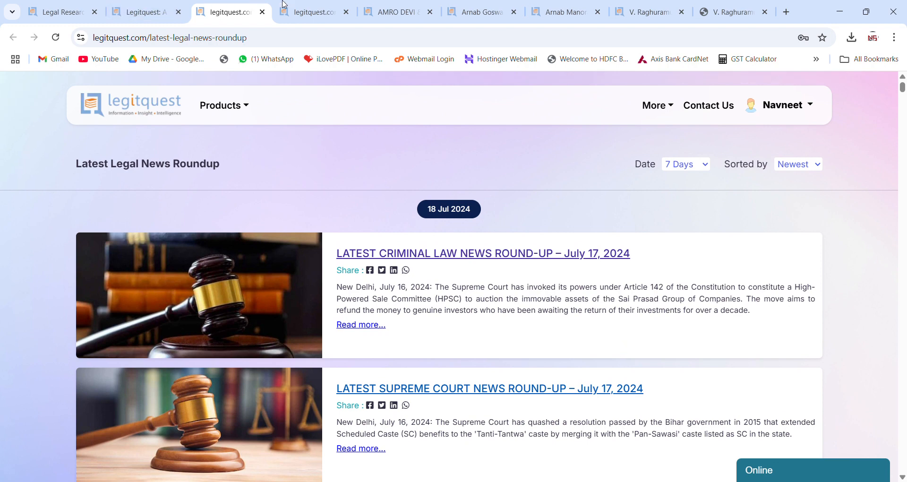
Review the July 17 Supreme Court round-up's civil and criminal law sections, from Constitution Law through to Misc.
click(306, 8)
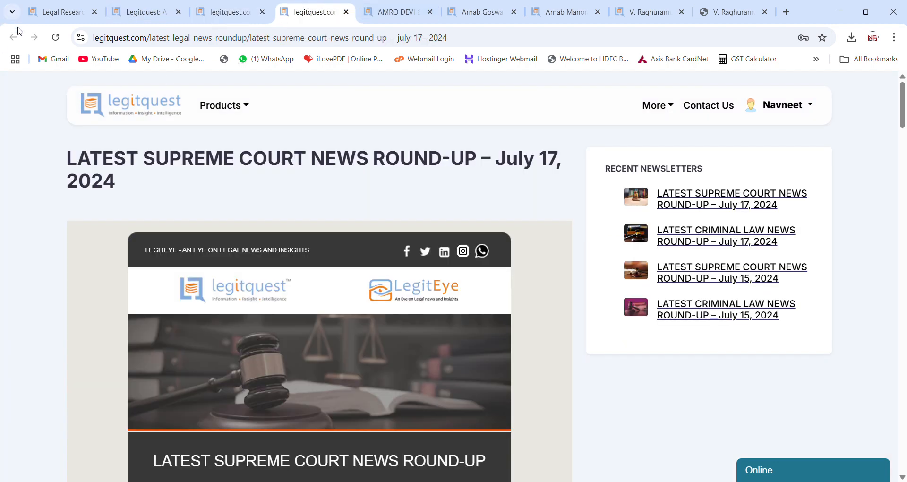
scroll(341, 144, down, 6)
scroll(378, 181, down, 13)
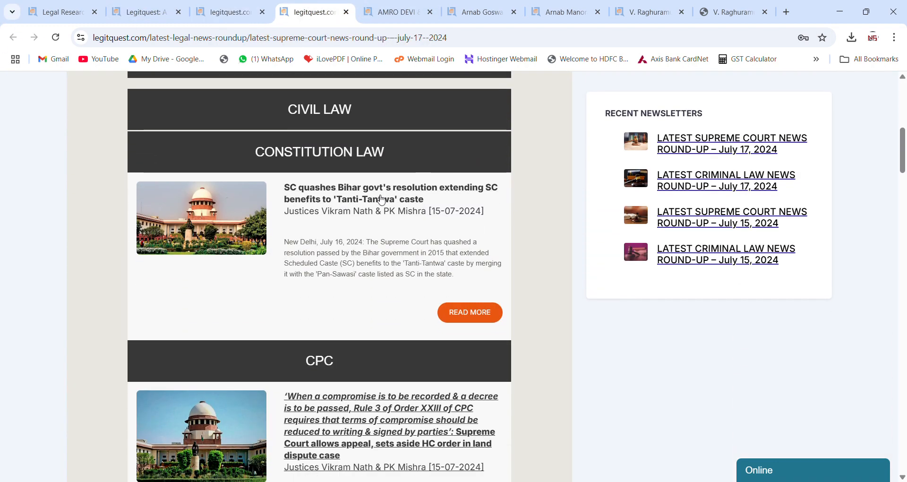
scroll(395, 223, up, 14)
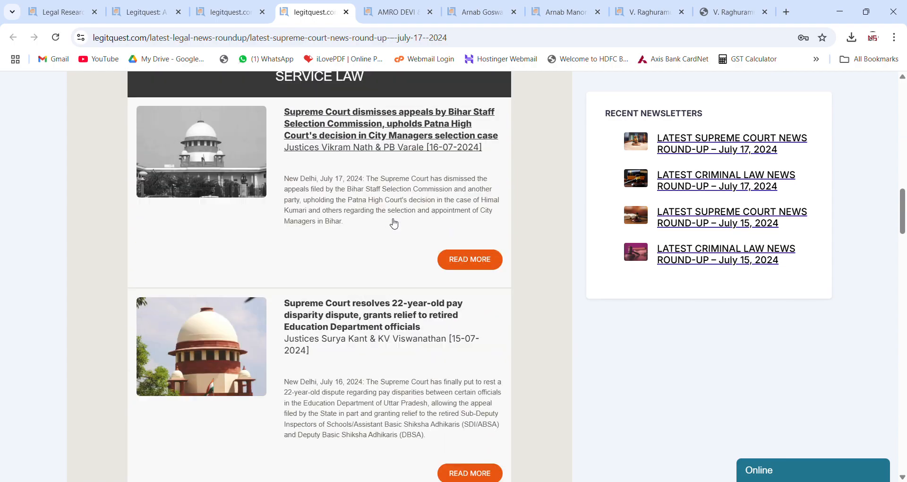
scroll(403, 213, up, 4)
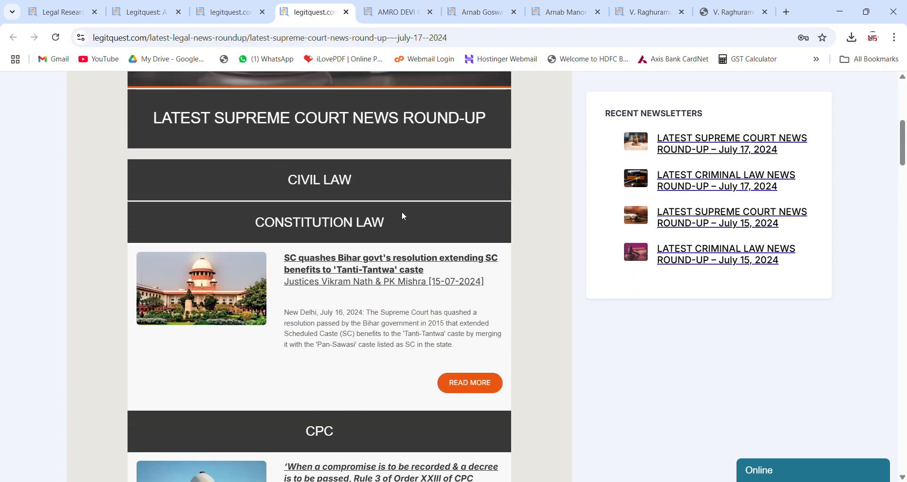
scroll(404, 215, down, 2)
scroll(405, 219, down, 12)
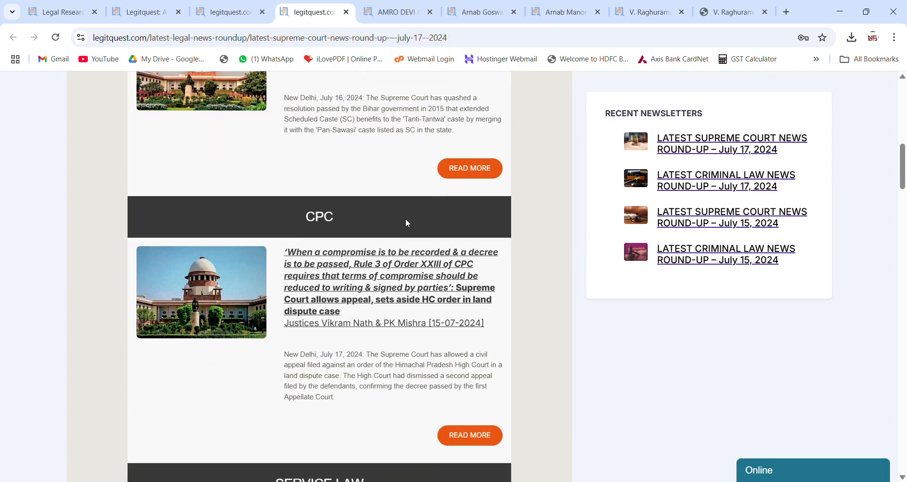
scroll(414, 239, down, 13)
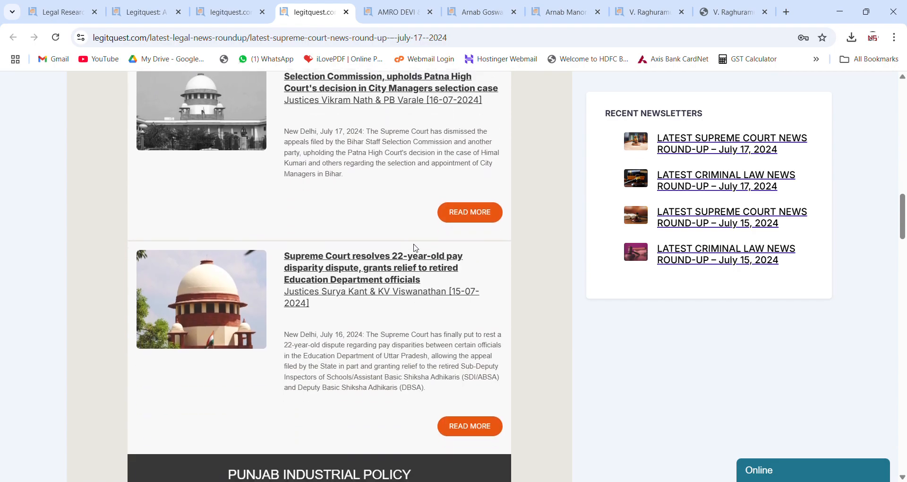
scroll(420, 258, down, 7)
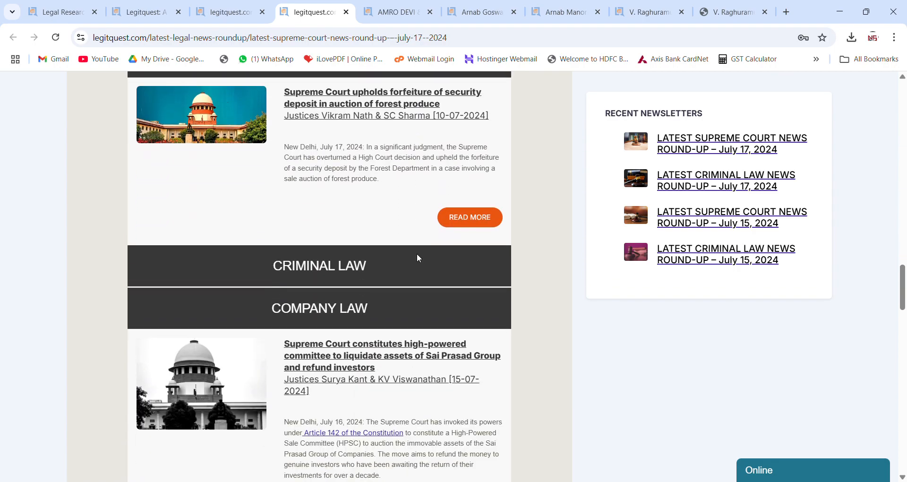
scroll(419, 264, down, 7)
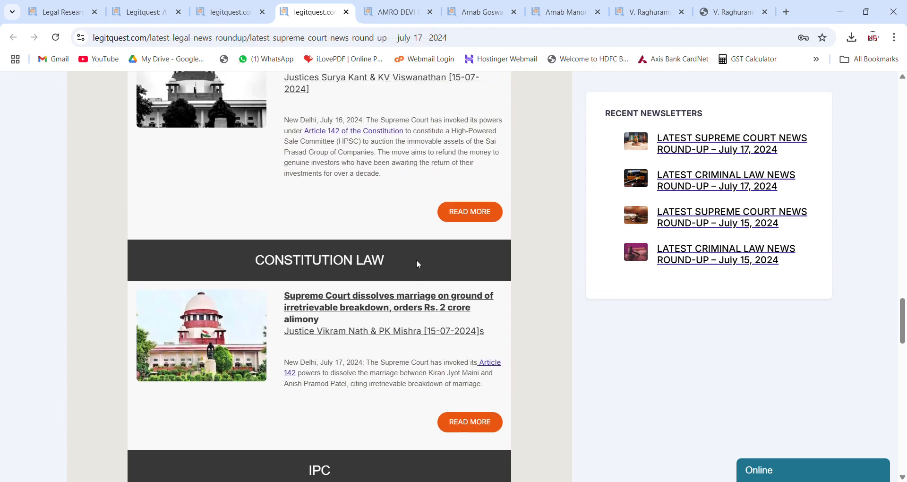
scroll(418, 265, down, 6)
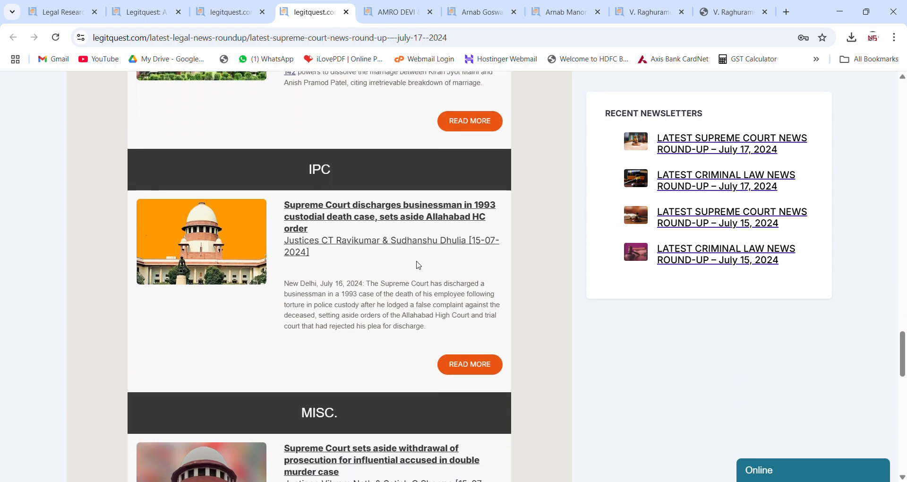
scroll(420, 265, up, 3)
scroll(421, 265, down, 2)
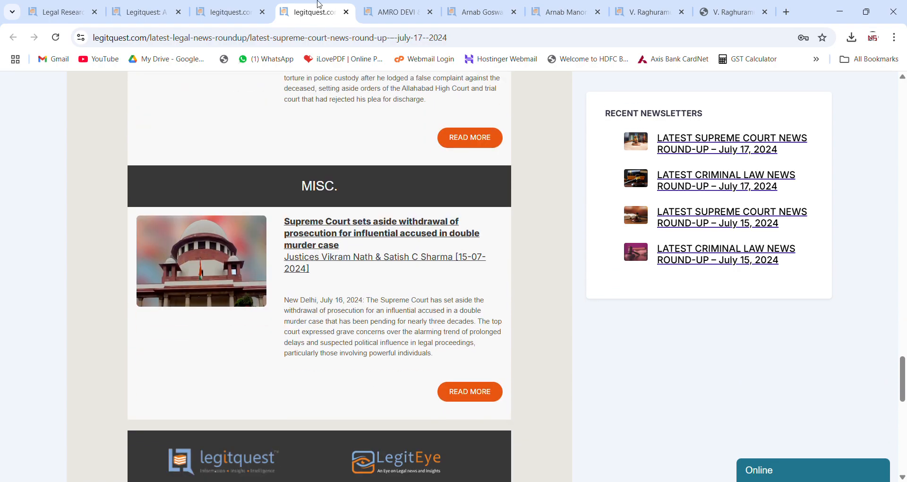
Open Latest Cases from the site's home page and browse the latest High Court judgments.
click(222, 6)
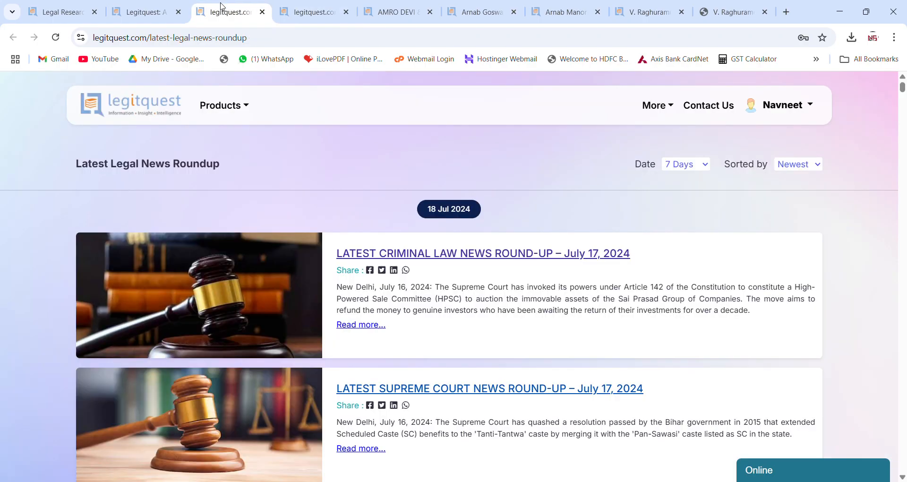
click(184, 6)
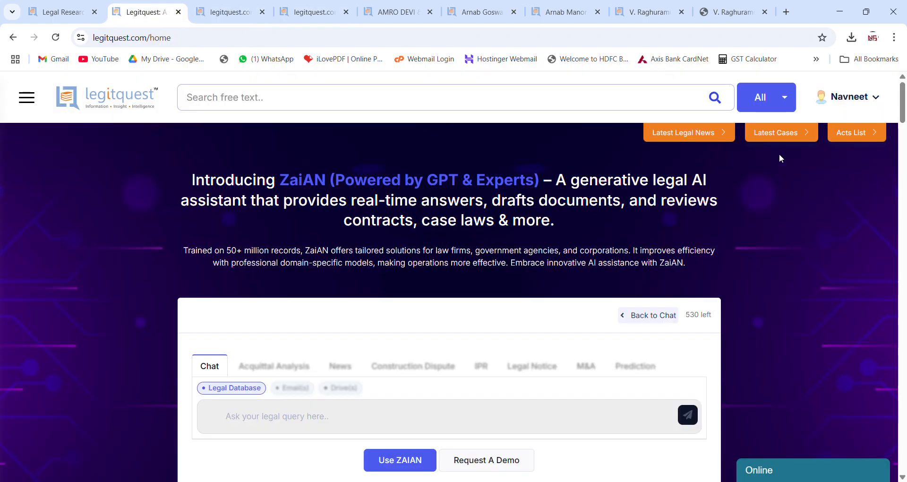
click(783, 139)
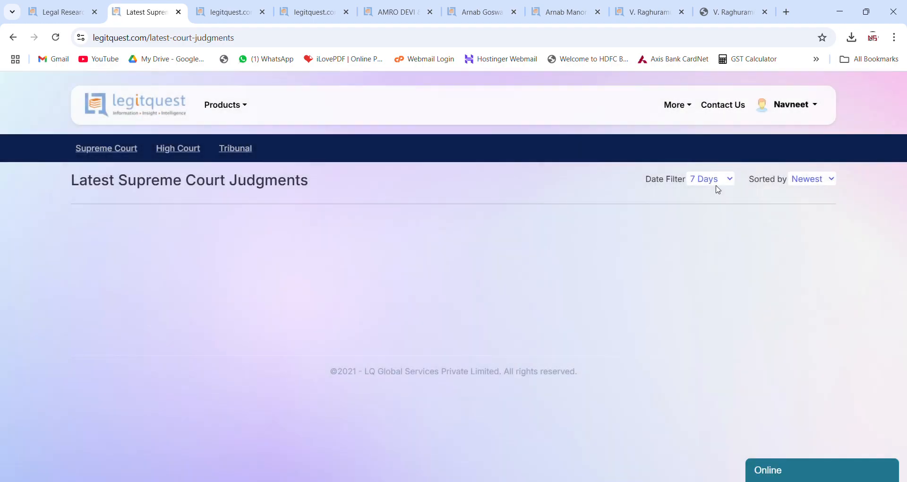
click(175, 150)
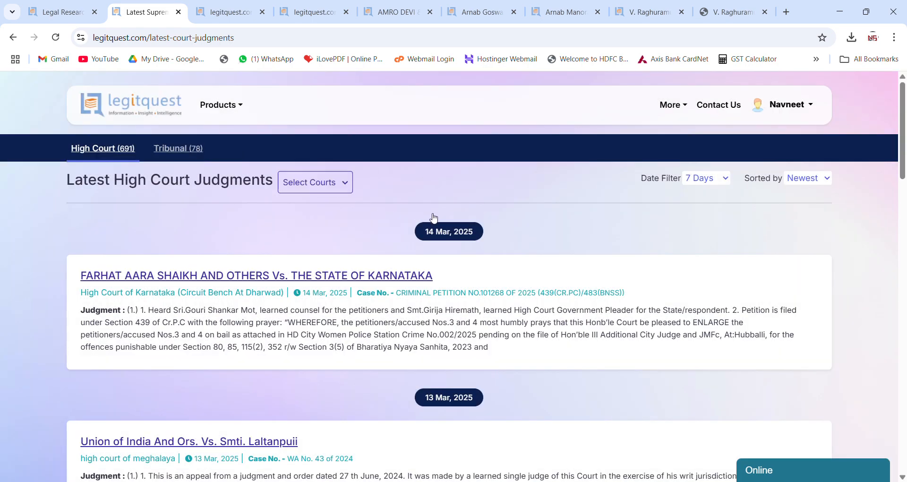
scroll(419, 340, down, 3)
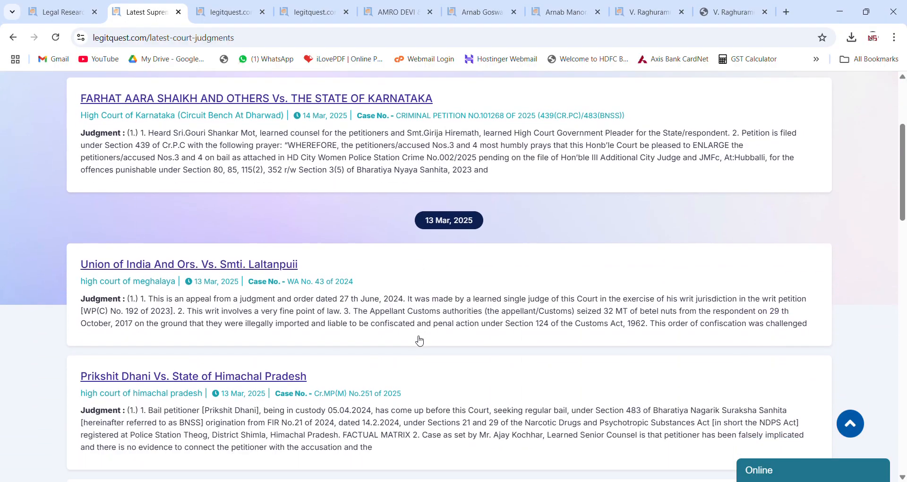
scroll(419, 340, down, 3)
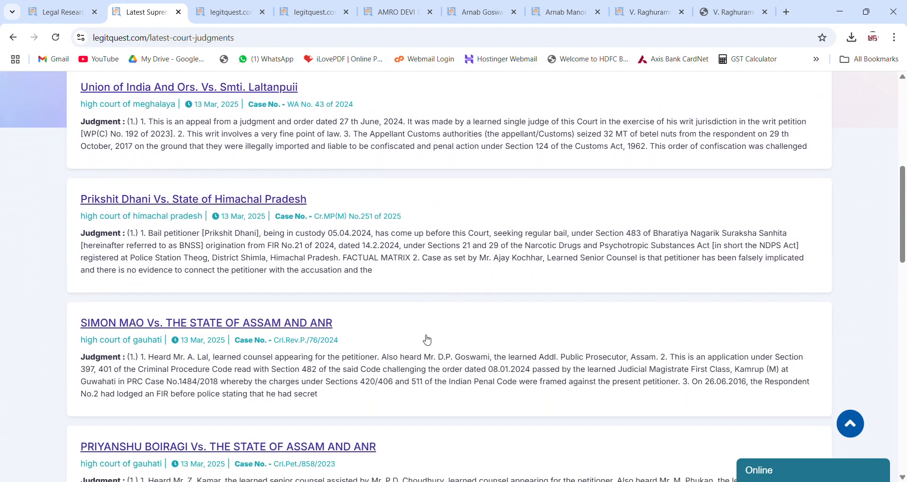
scroll(427, 339, up, 6)
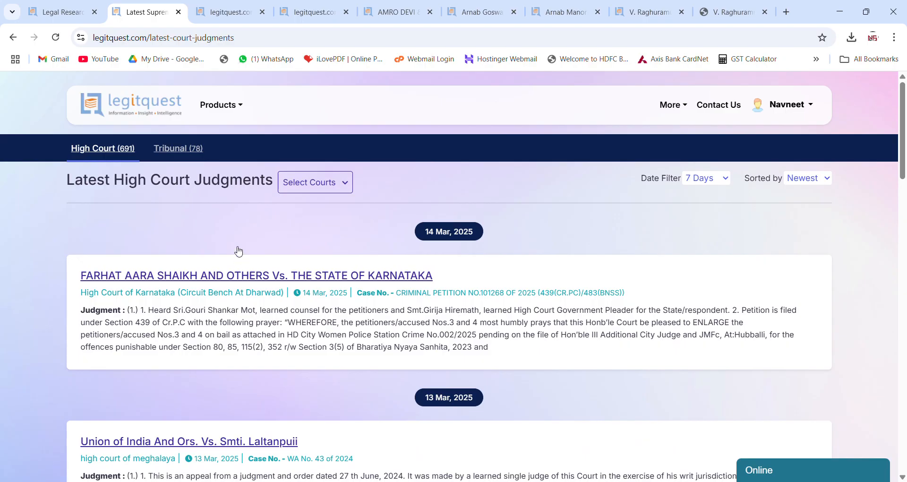
Switch the latest judgments to Tribunal and browse the listed cases.
click(184, 149)
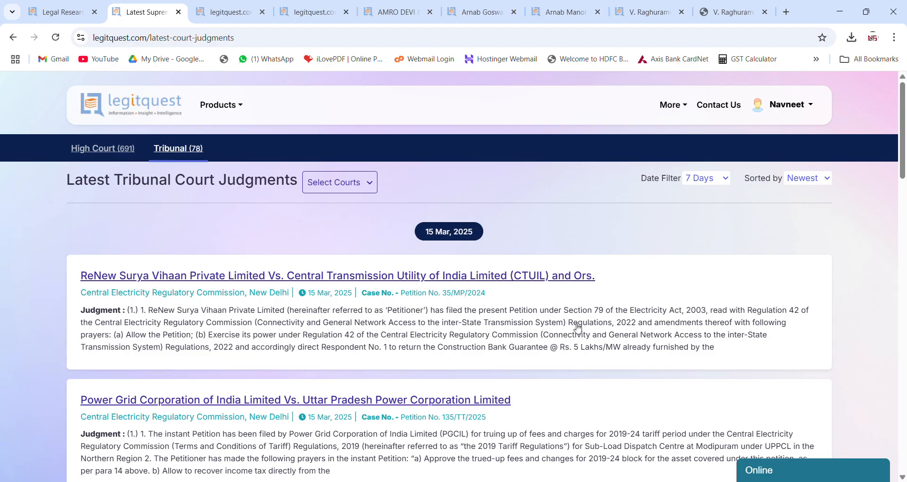
scroll(578, 327, down, 5)
scroll(583, 335, up, 5)
Set the date filter for the tribunal judgments to 30 Days and filter them by the DRAT sub court.
click(702, 223)
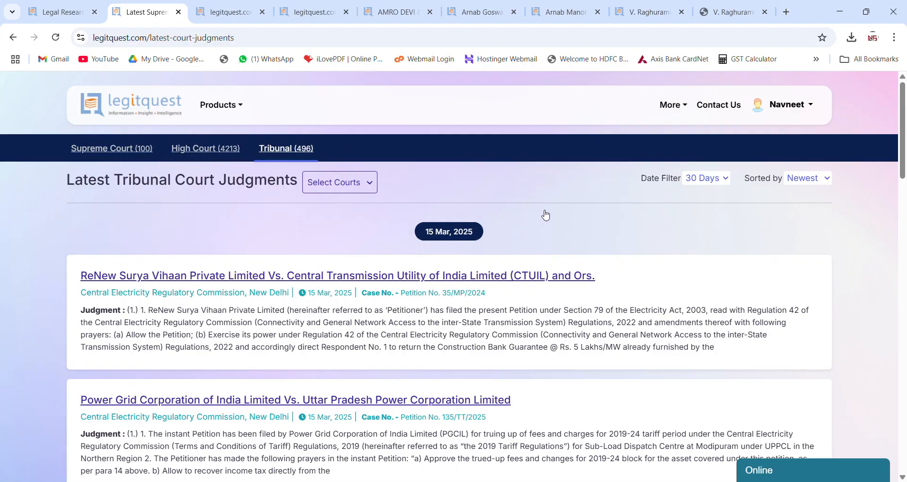
click(374, 188)
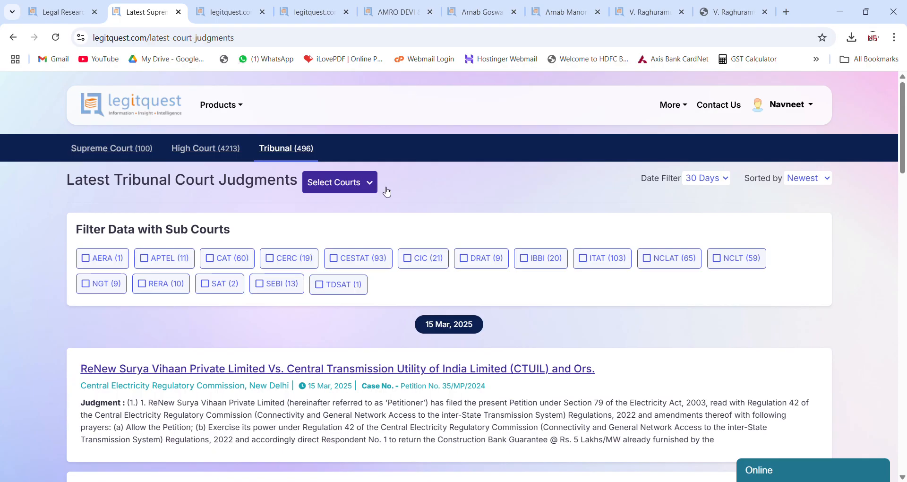
click(463, 258)
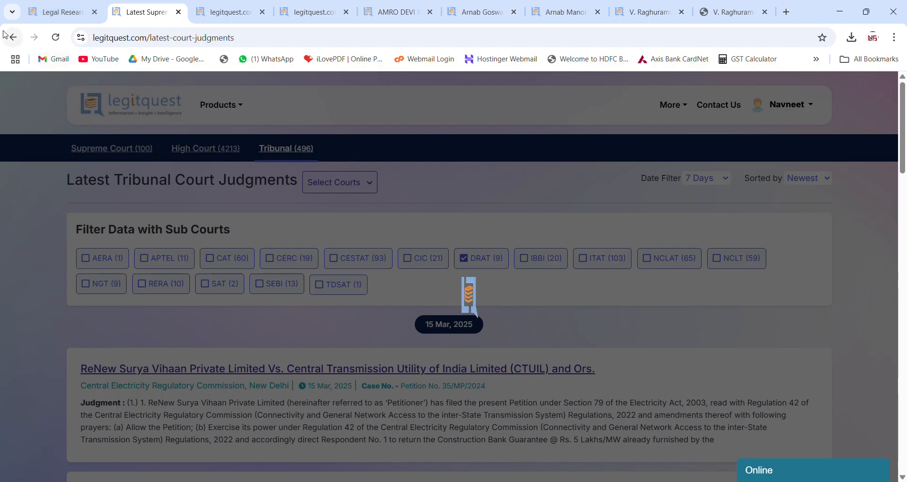
Return from the latest judgments to the site's home page and open the Acts List.
click(54, 20)
key(ctrl+Tab)
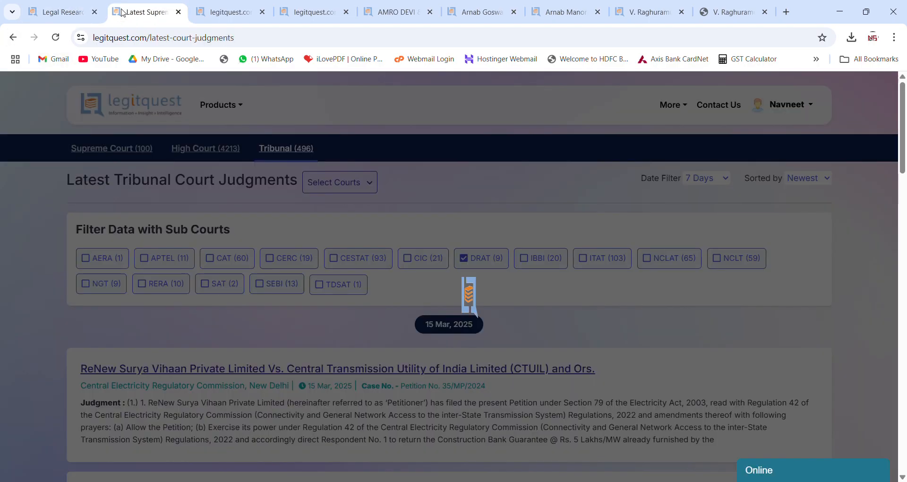
click(14, 39)
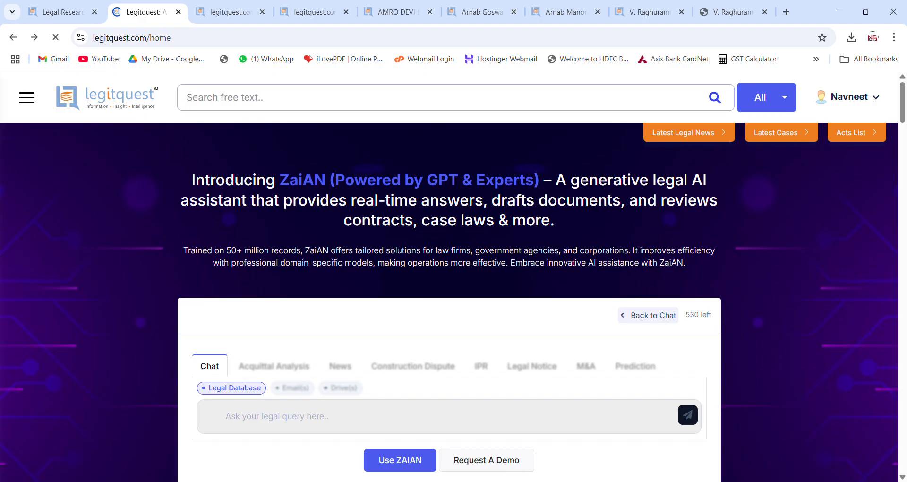
click(869, 136)
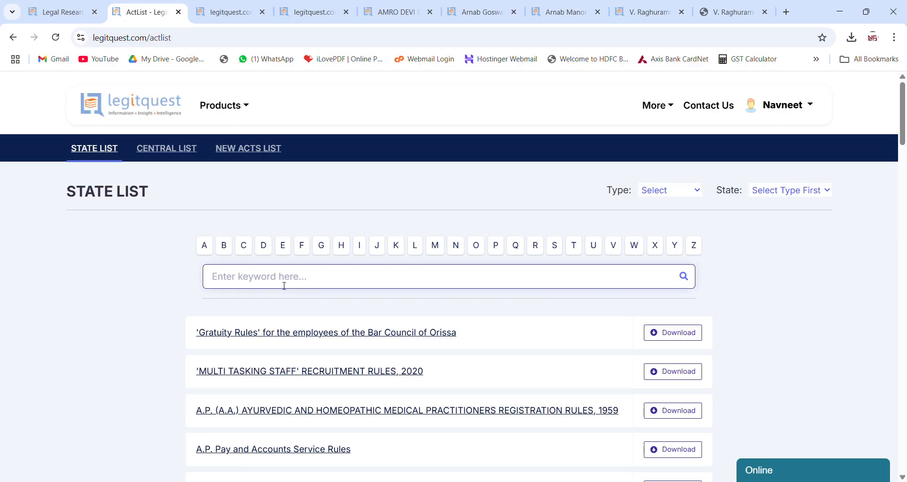
Search the State List for NEGOTIABLE and clear the keyword.
text(NEGOTI)
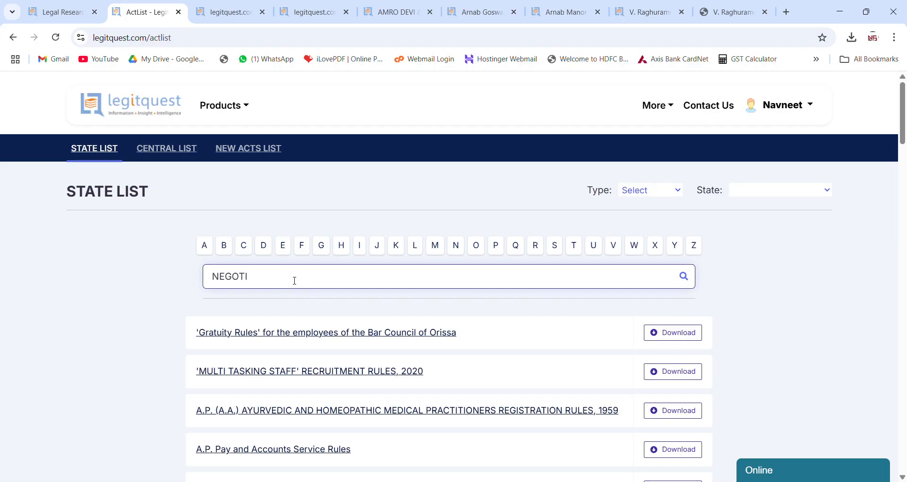
text(ABLE)
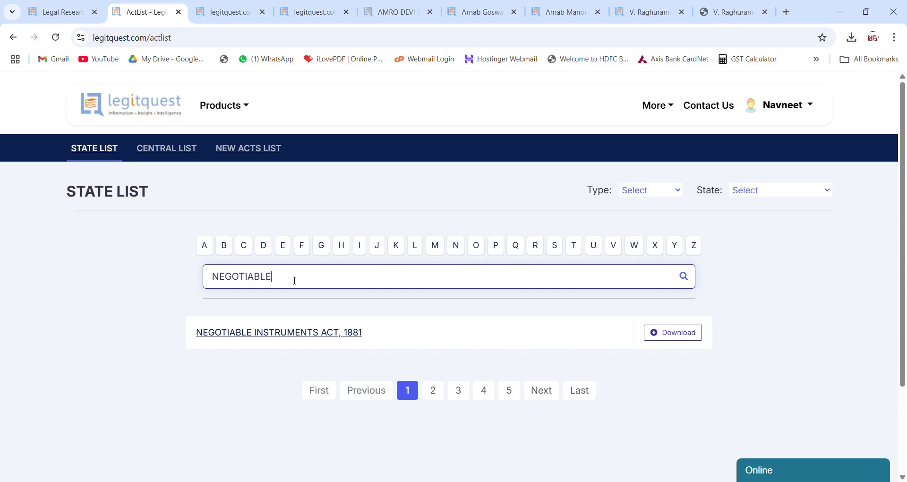
key(BackSpace)
key(BackSpace)
key(BackSpace)
key(BackSpace)
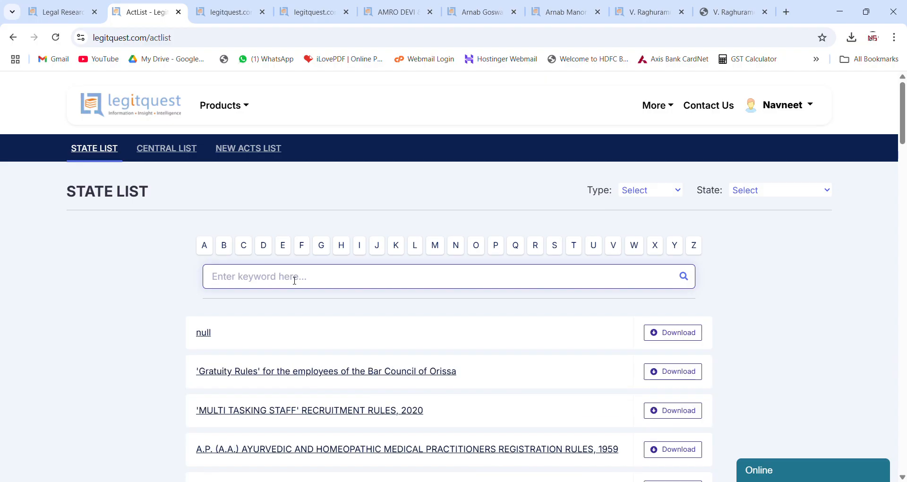
Search the Central List for NEGO and open the Negotiable Instruments (Amendment) Act, 2018.
click(164, 151)
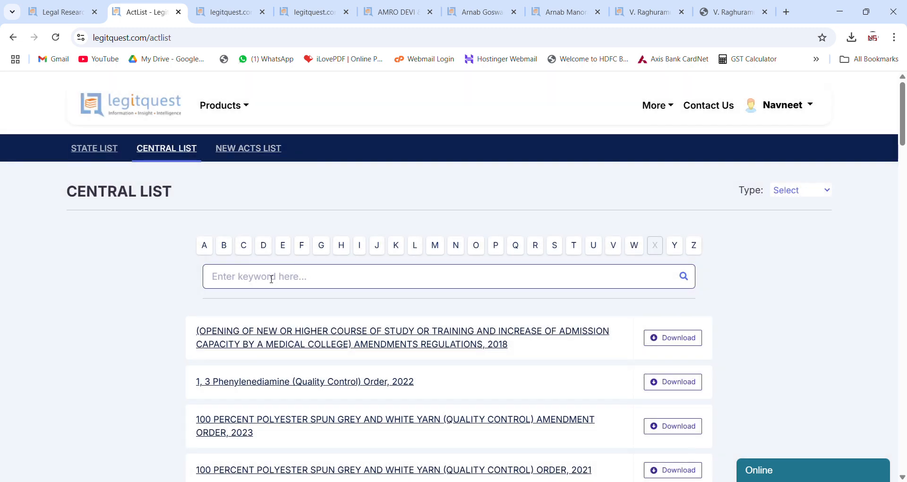
text(NEGO)
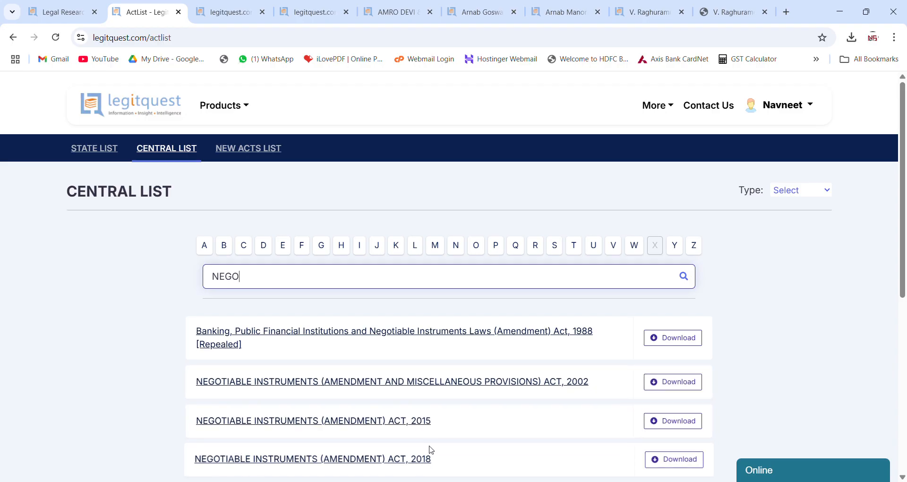
scroll(432, 450, down, 1)
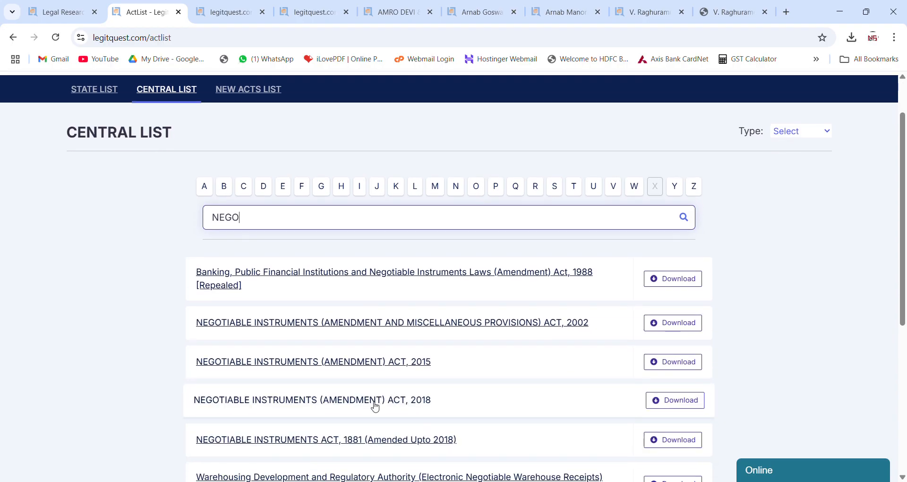
click(373, 405)
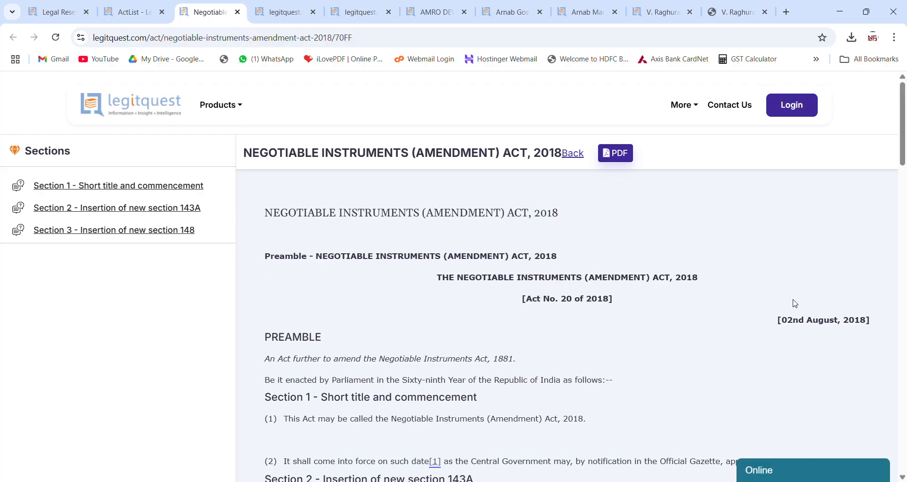
Read the amendment act's text from the preamble through Section 3 on the insertion of new section 148.
scroll(171, 209, down, 1)
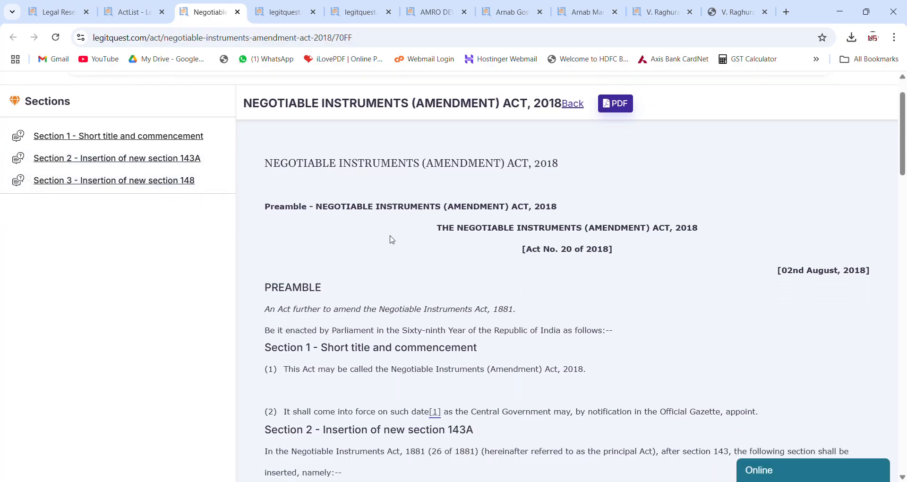
scroll(530, 272, down, 7)
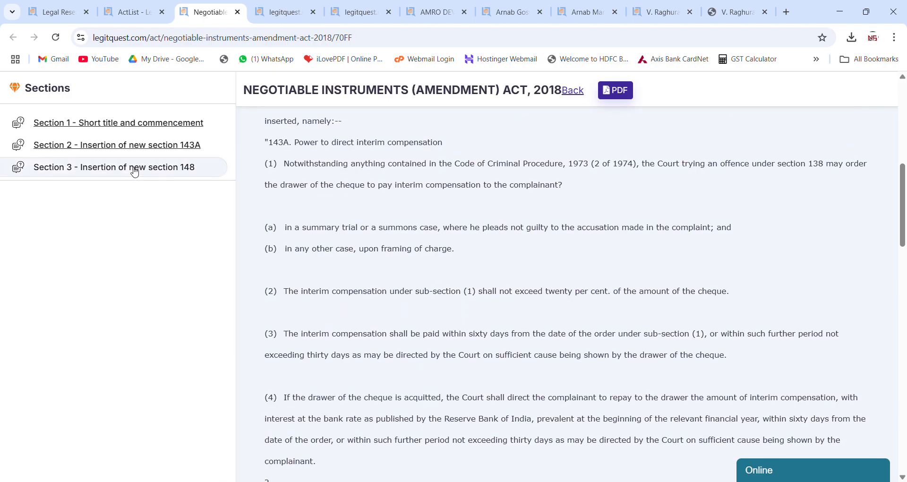
scroll(158, 186, down, 3)
scroll(634, 303, down, 5)
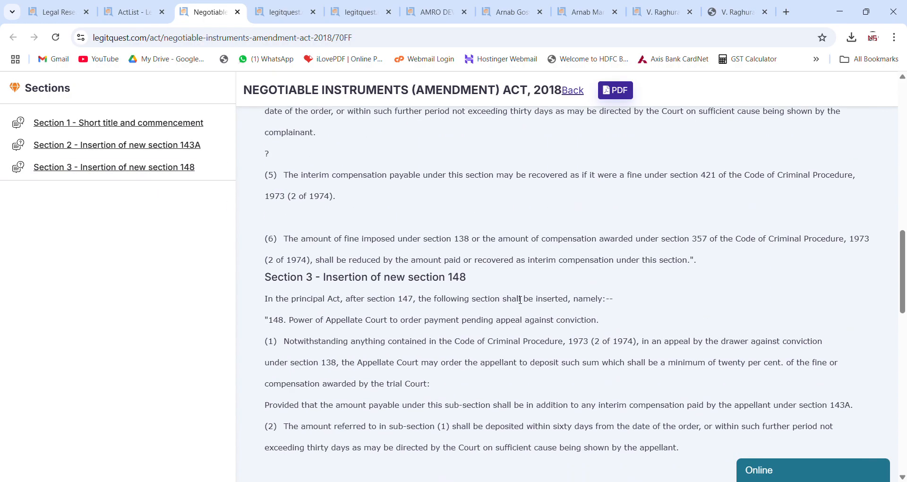
Return to the Central List and look through the acts matching NEGO.
click(138, 5)
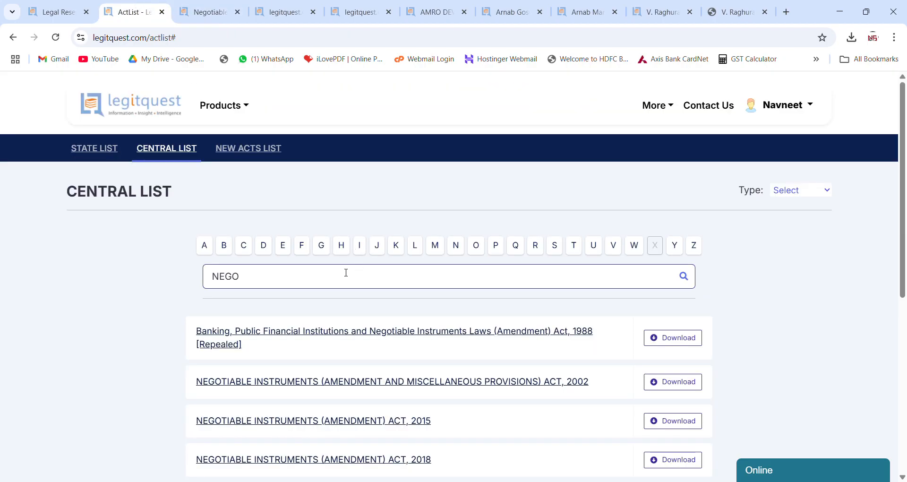
scroll(888, 357, down, 3)
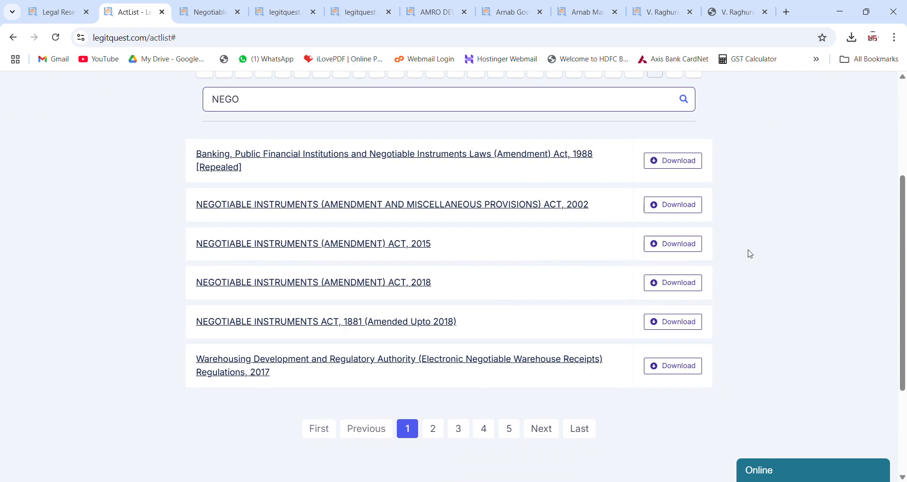
scroll(857, 269, up, 4)
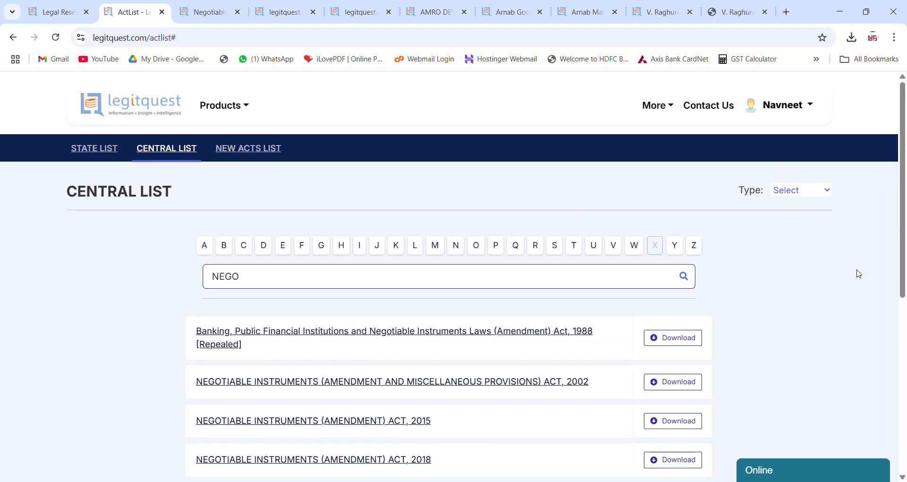
Switch to the New Acts List and open The Bharatiya Nyaya Sanhita, 2023.
click(107, 150)
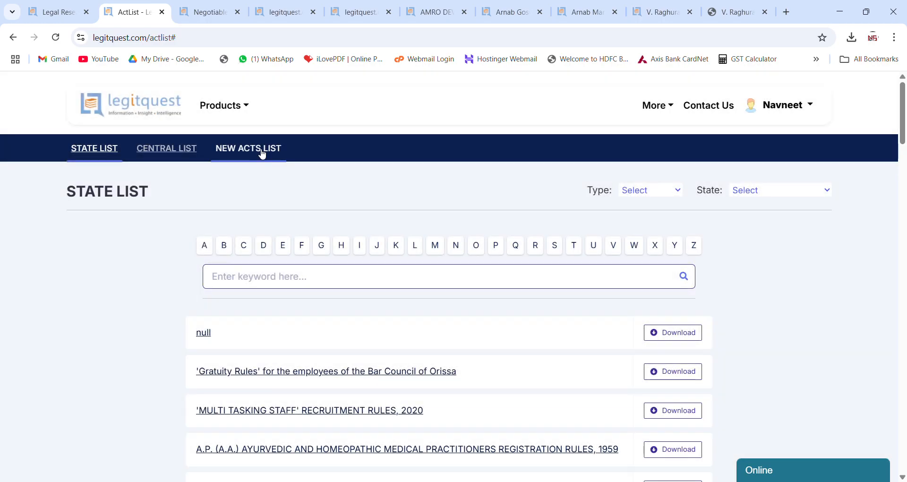
click(262, 152)
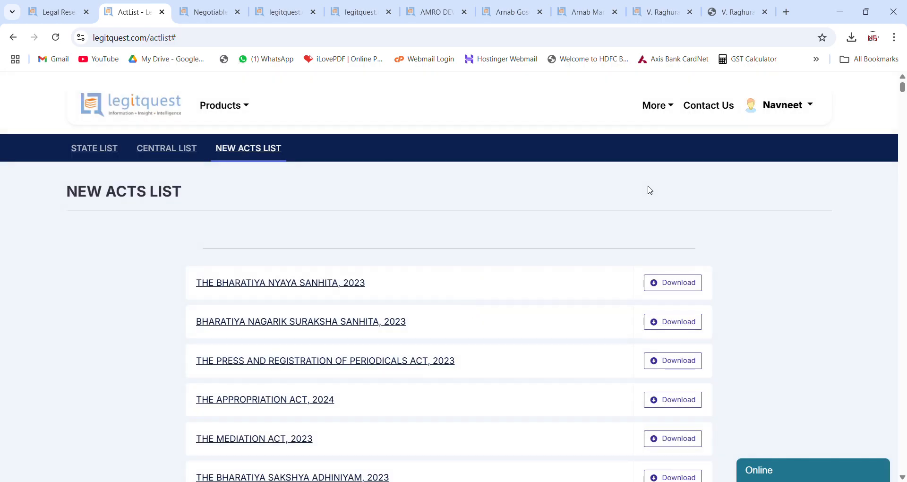
scroll(411, 362, down, 1)
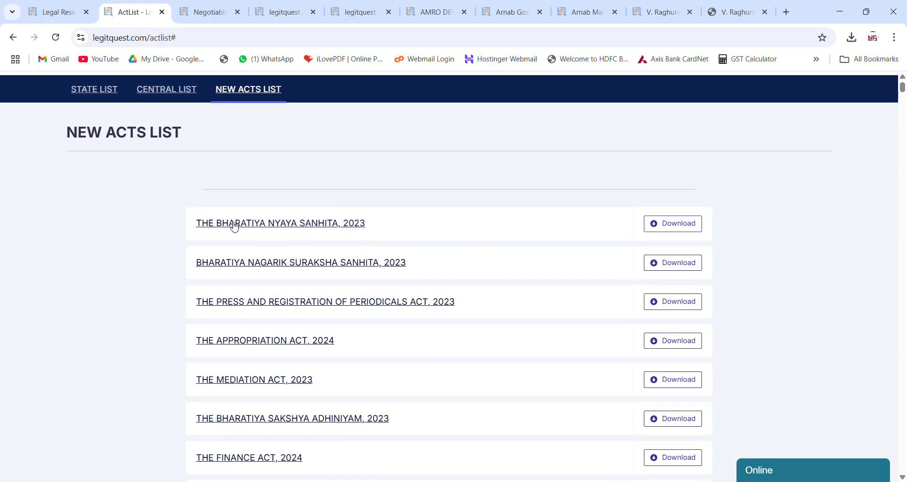
click(274, 227)
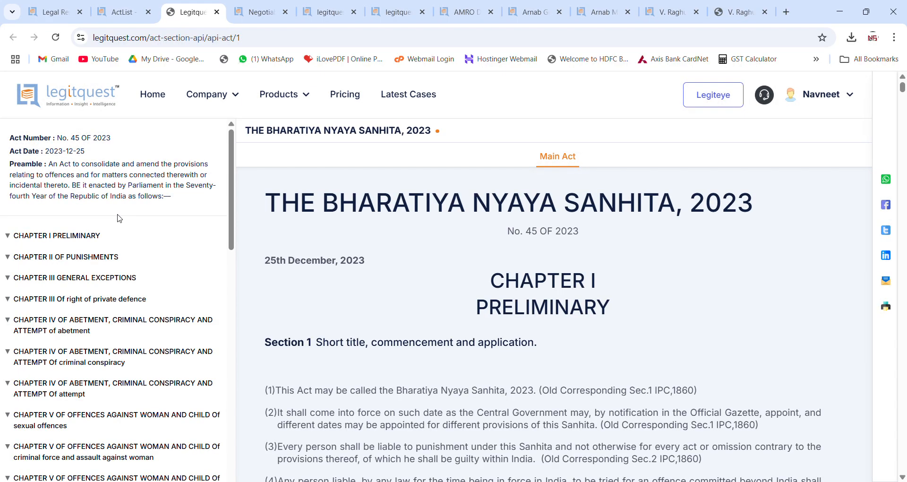
Expand Chapter I Preliminary and Chapter II Of Punishments, and view Sections 5, 7 and 8 of the Sanhita.
click(111, 237)
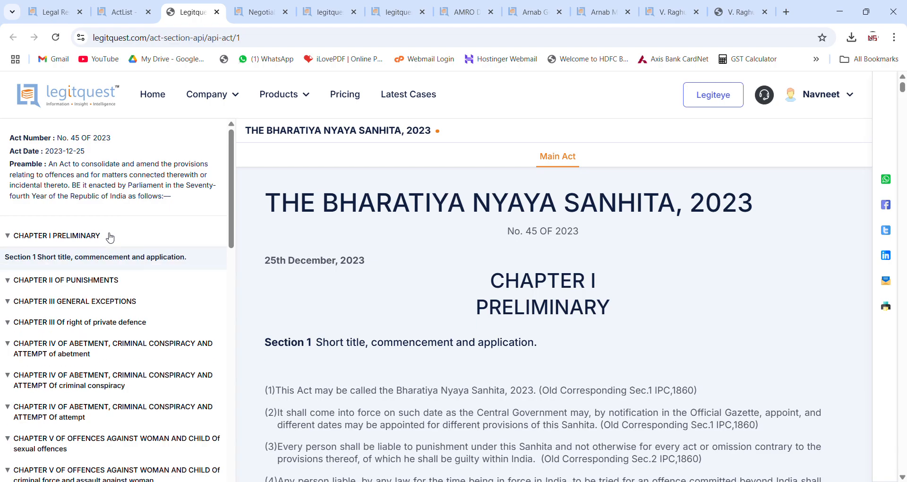
click(82, 313)
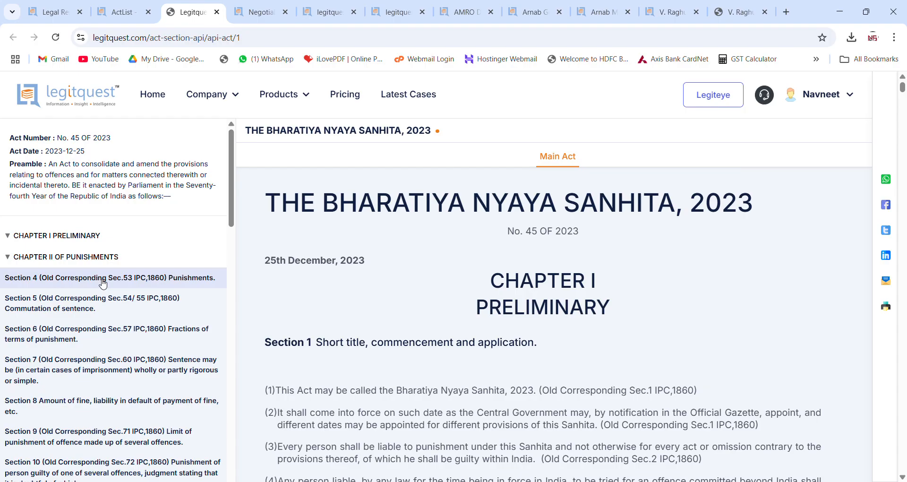
click(94, 311)
click(95, 359)
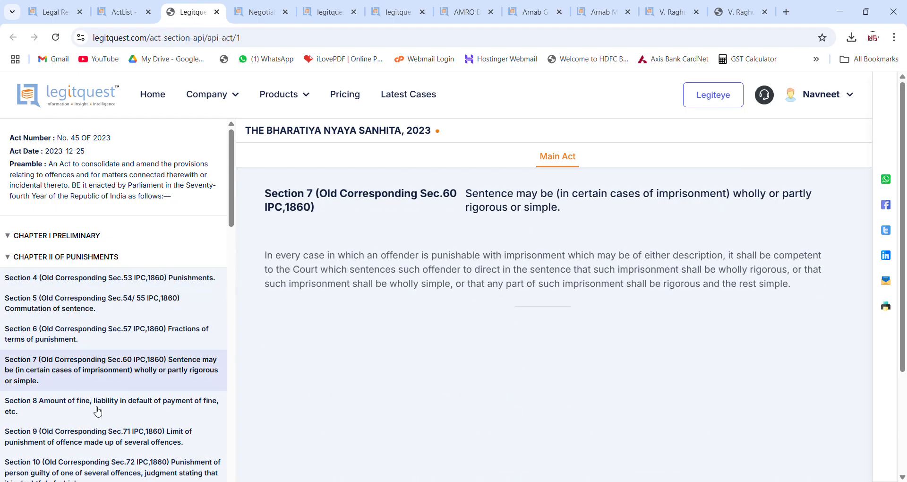
click(96, 407)
Browse the Sanhita's remaining chapters in its contents and return to the New Acts List.
scroll(118, 406, down, 5)
scroll(134, 406, down, 20)
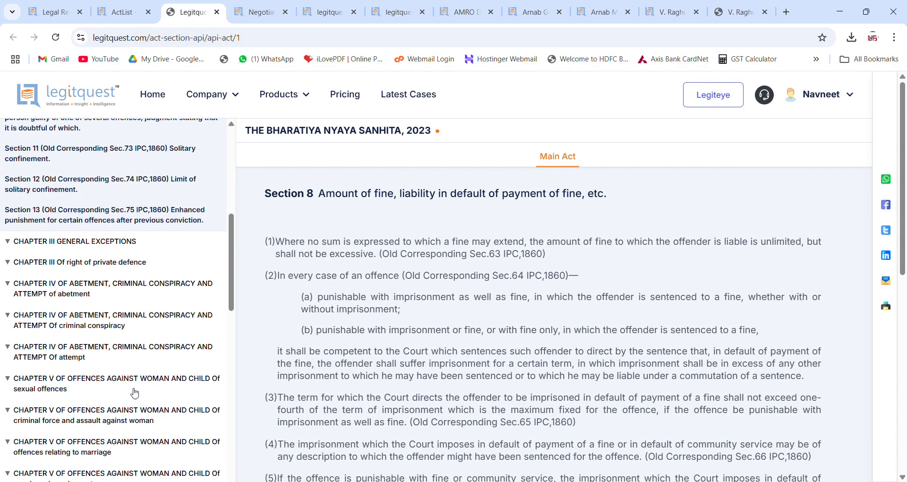
scroll(145, 379, up, 20)
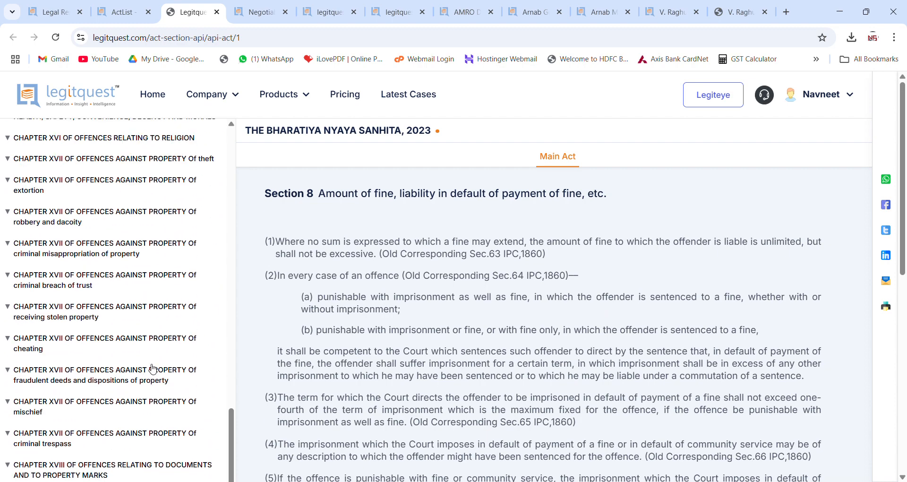
scroll(161, 369, up, 8)
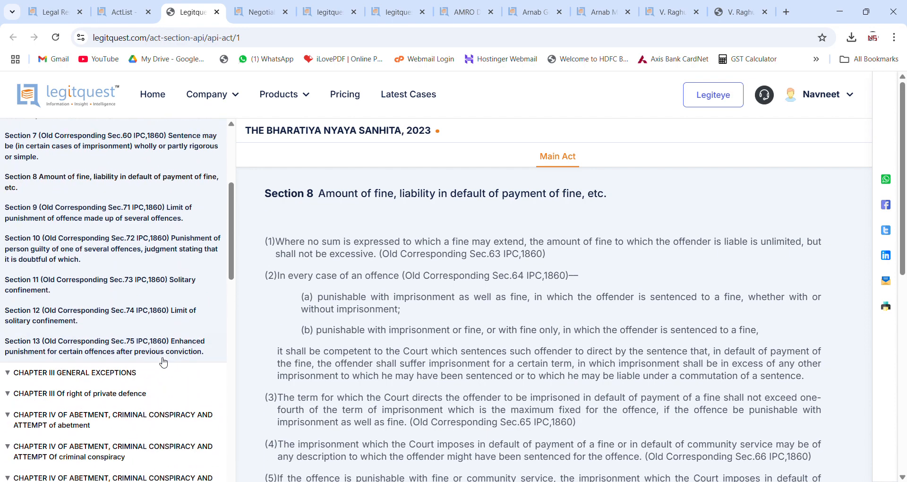
click(121, 10)
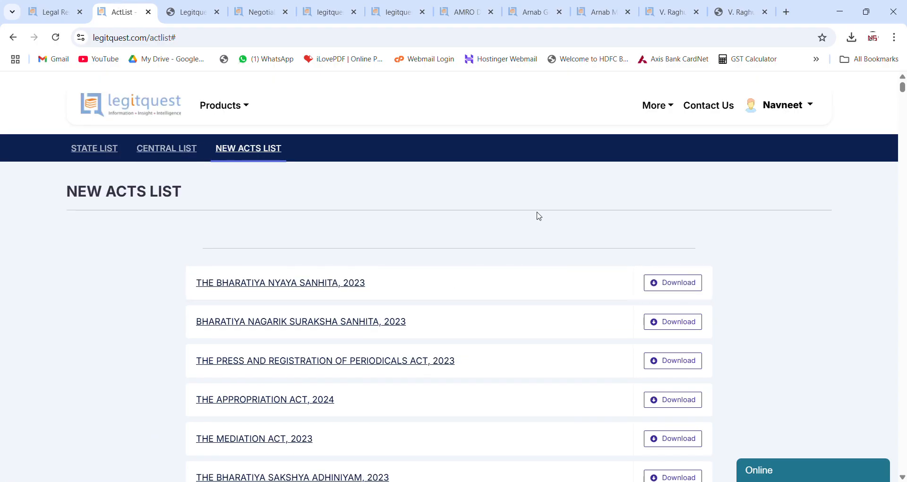